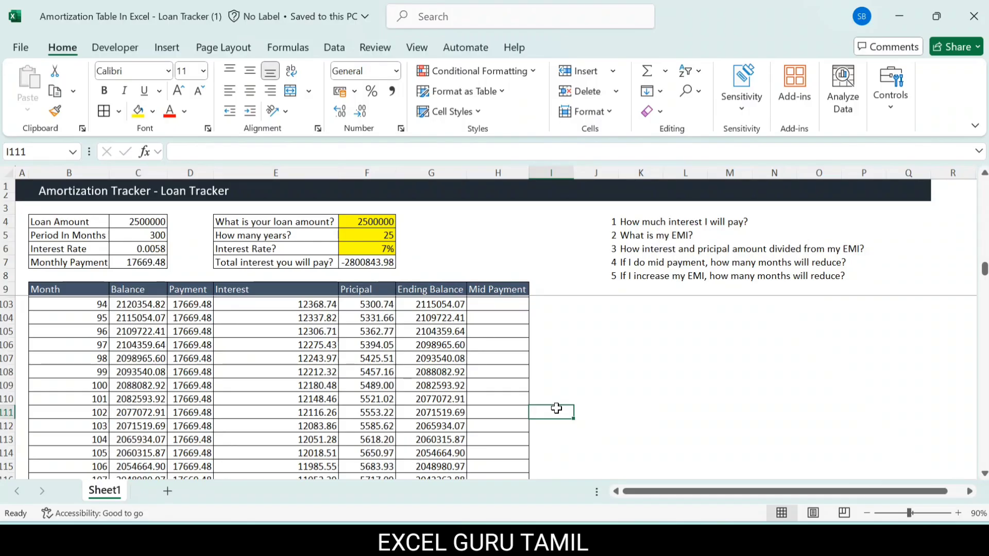
Step: Review the questions in K4:K6 about total interest, EMI and the interest and principal split
left_click(628, 223)
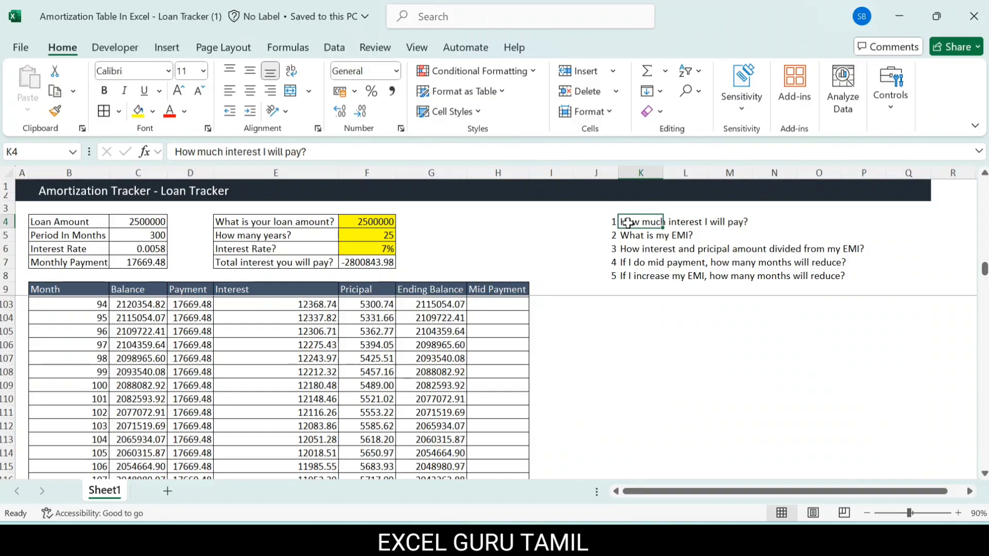
left_click(643, 248)
left_click(639, 233)
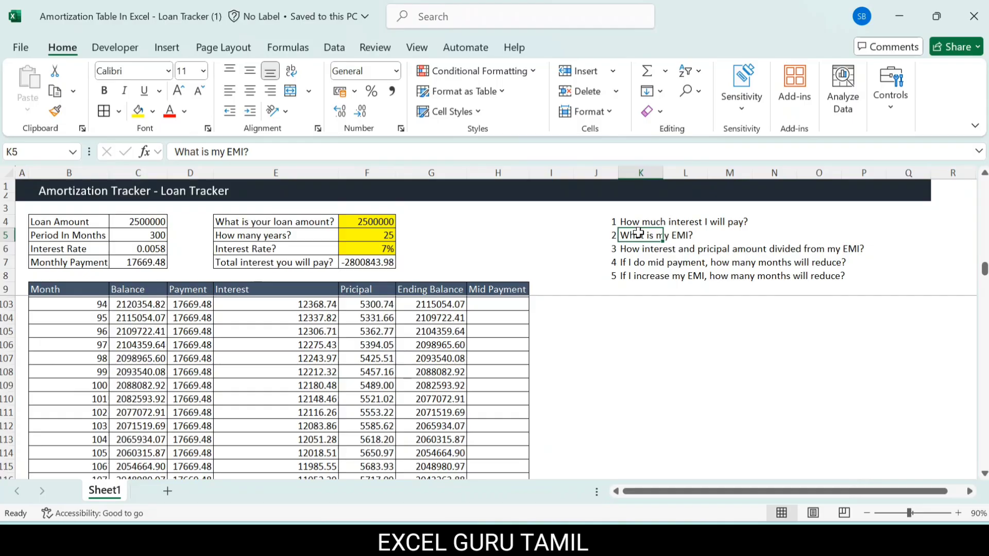
left_click(630, 308)
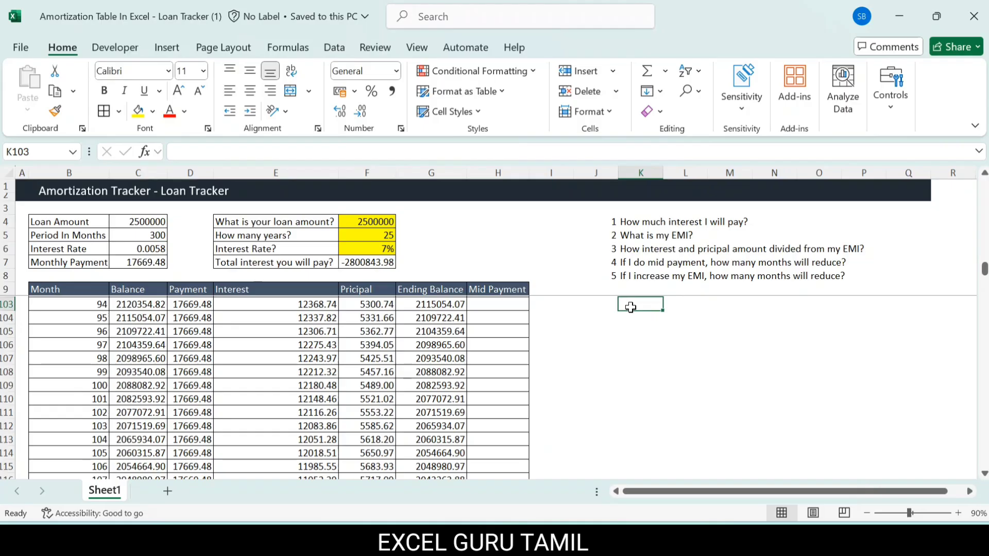
Step: Examine the loan amount, years and interest rate inputs in F4:F6, the loan summary in C4:C7 and the total interest formula in F7
left_click(361, 225)
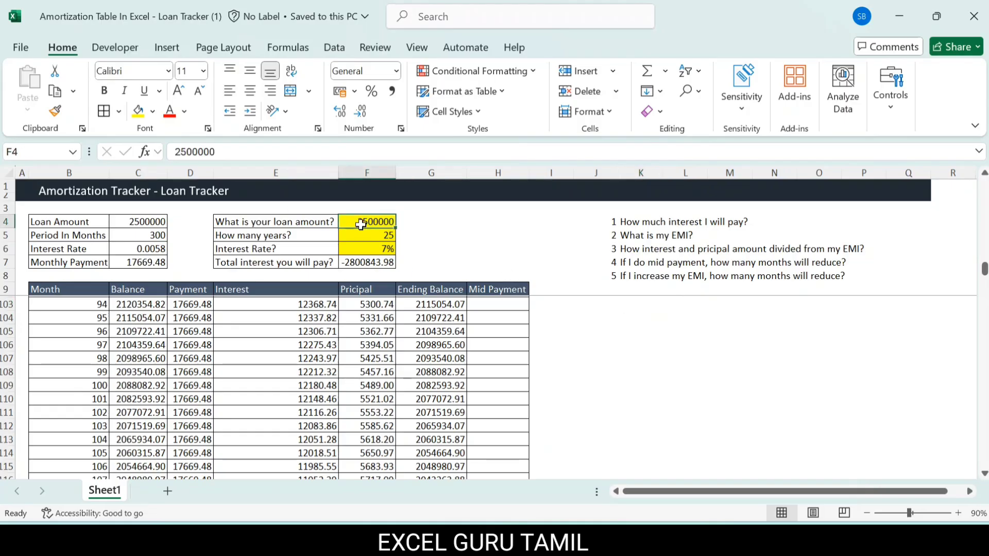
left_click_drag(366, 248, 365, 222)
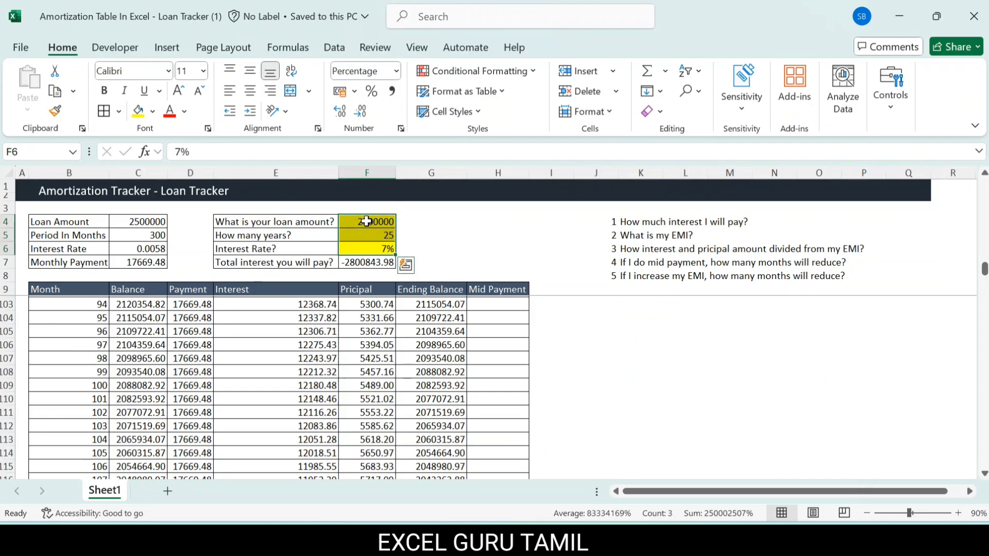
left_click(366, 222)
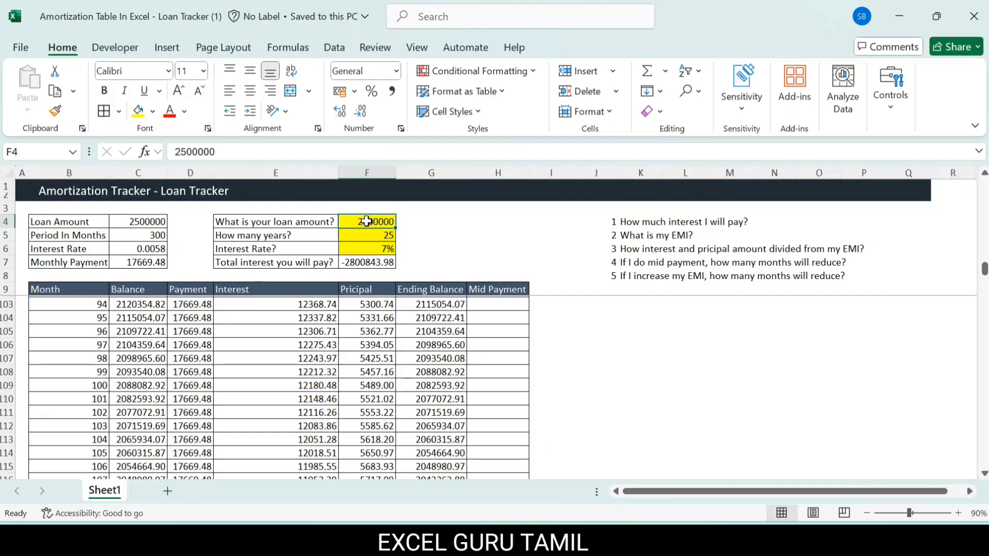
left_click(357, 236)
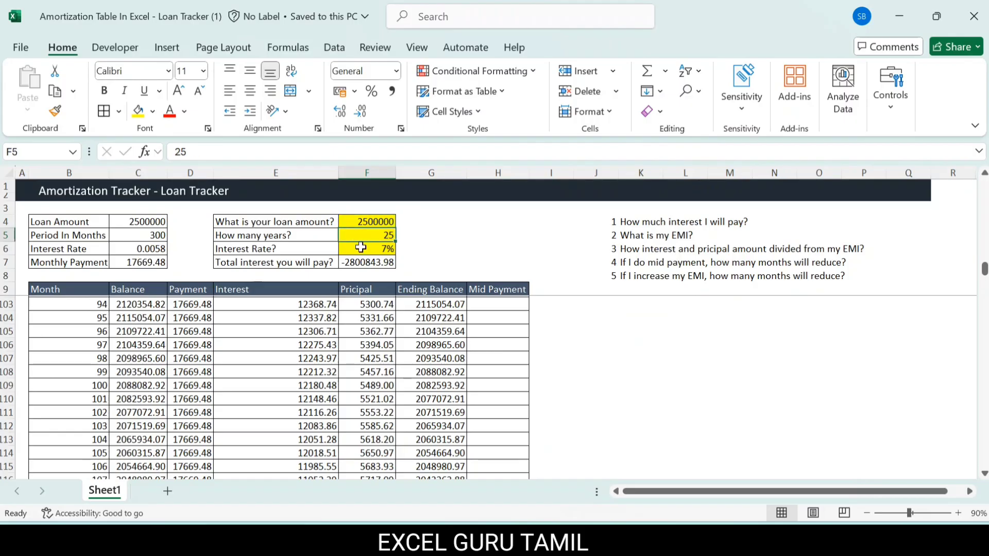
left_click(362, 249)
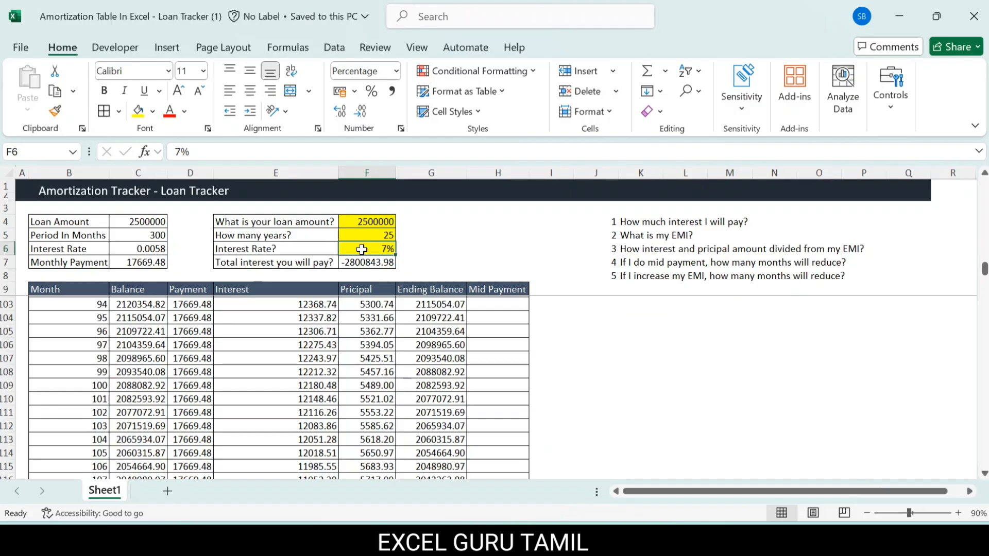
left_click_drag(367, 221, 366, 247)
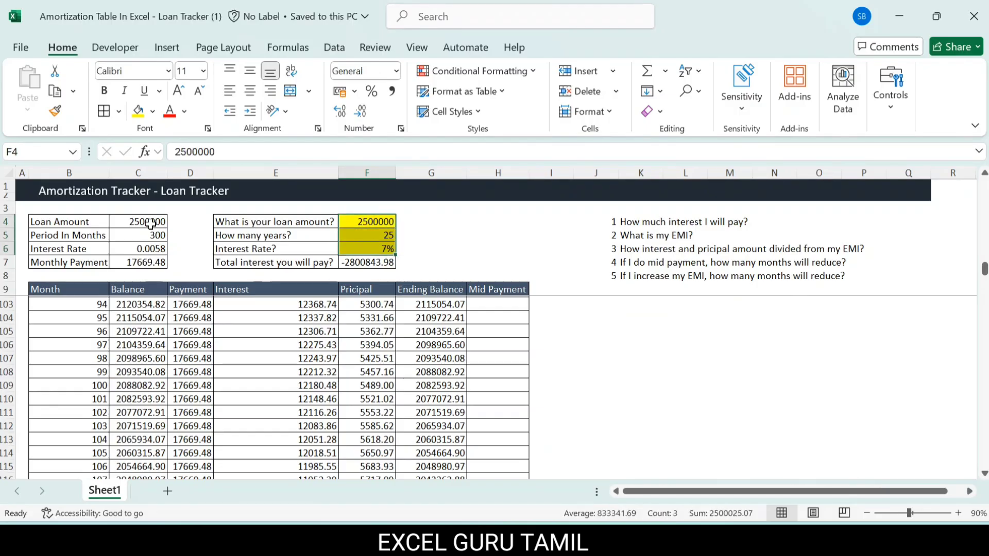
left_click_drag(146, 223, 144, 263)
left_click(346, 263)
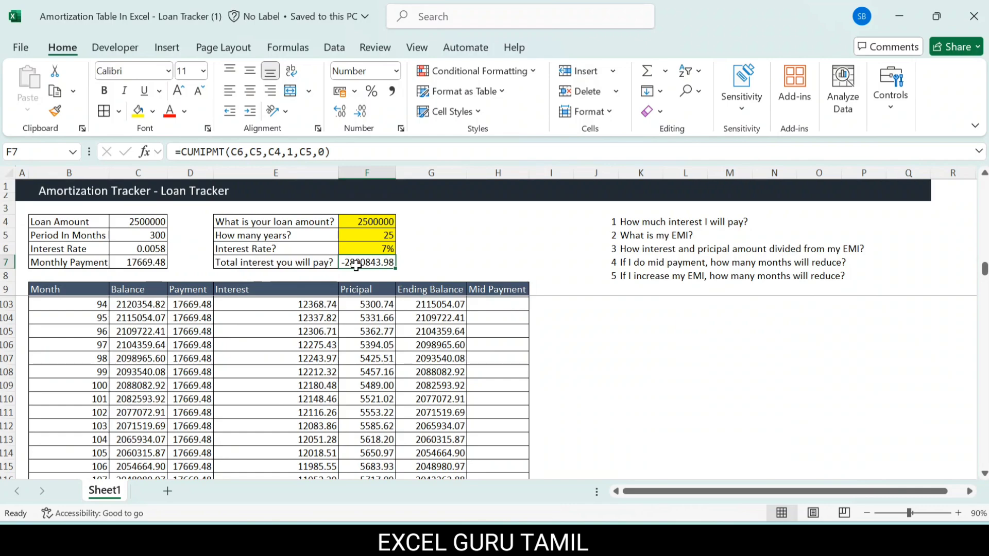
left_click_drag(365, 221, 367, 250)
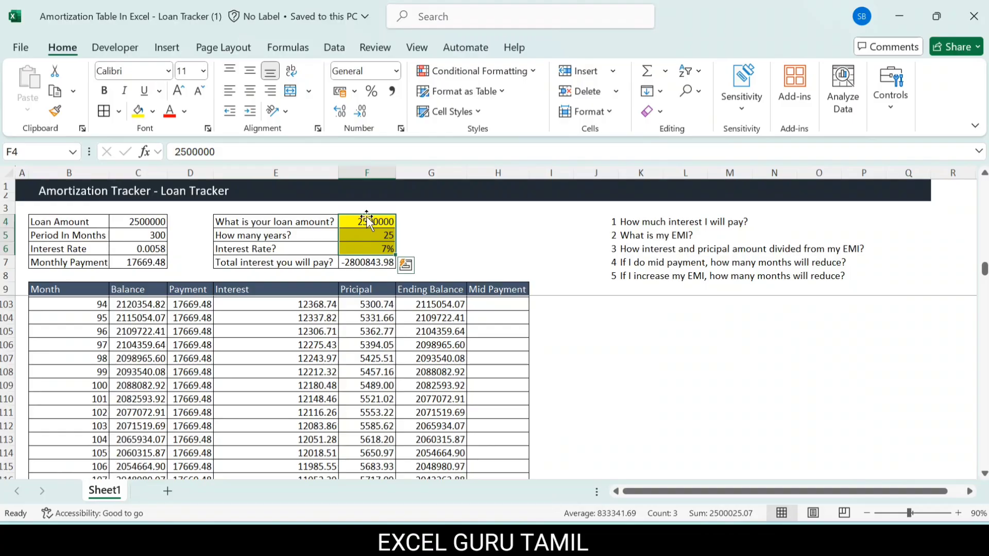
Step: Inspect the monthly payment formula in C7 and the total interest formula in F7 as answers to the interest and EMI questions
left_click(640, 225)
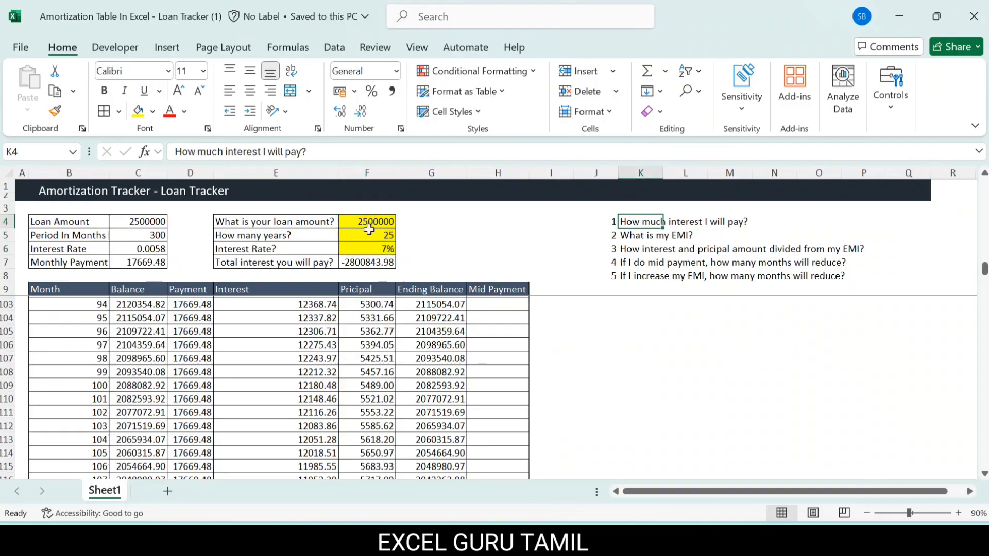
left_click(128, 263)
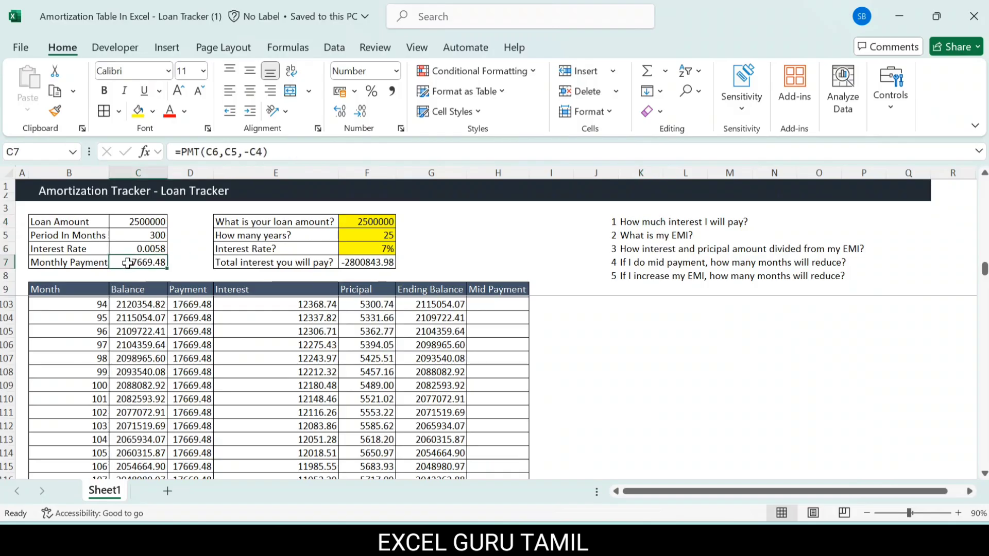
left_click_drag(61, 265, 132, 263)
left_click(131, 264)
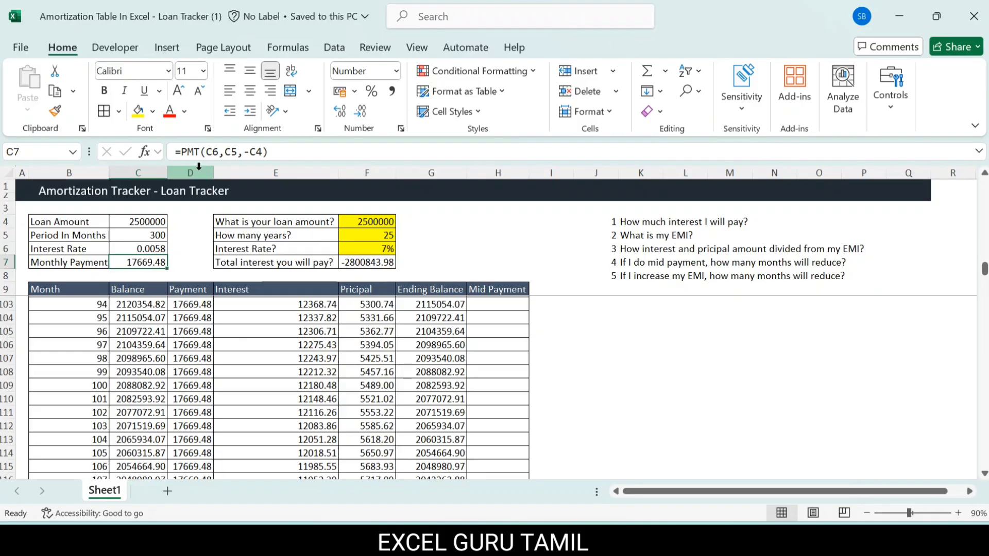
left_click(191, 273)
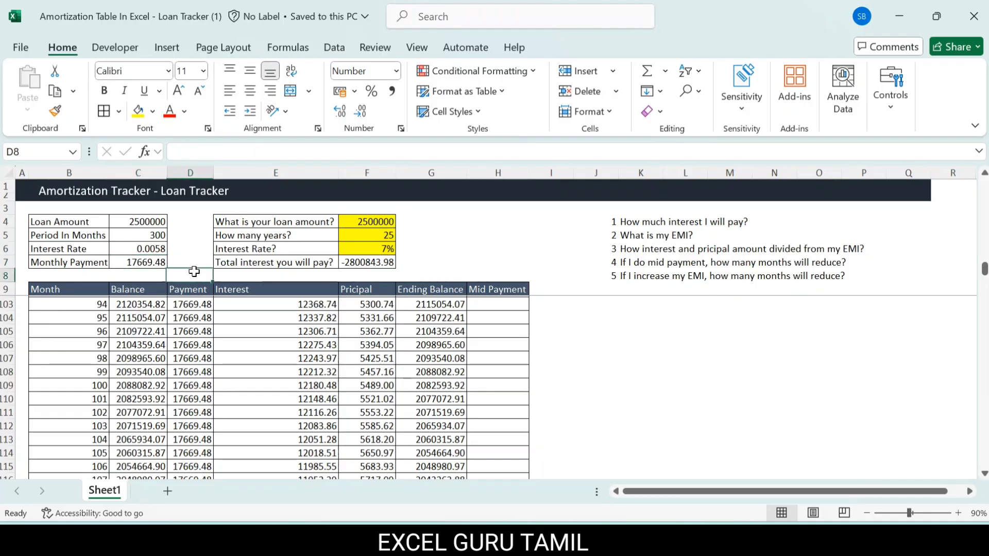
left_click(135, 260)
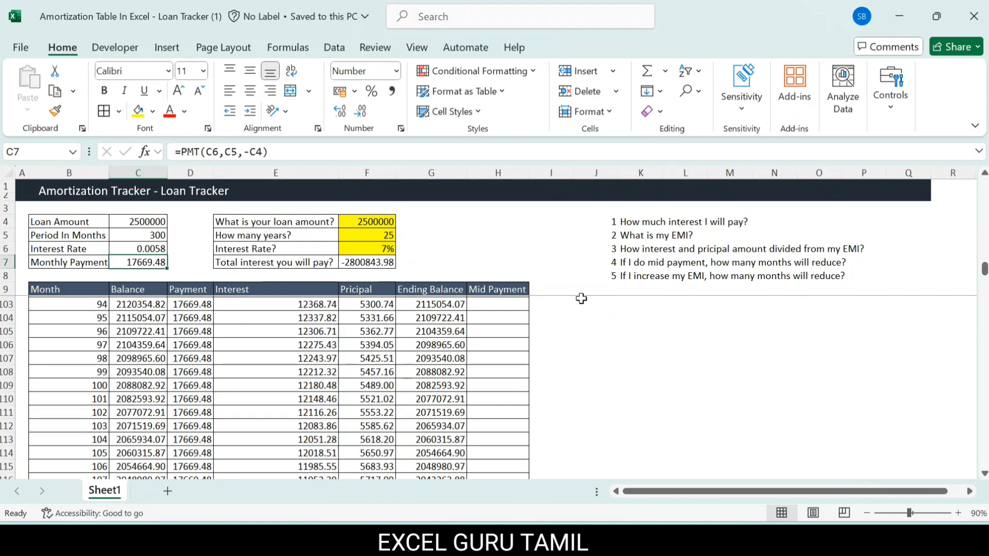
left_click(356, 259)
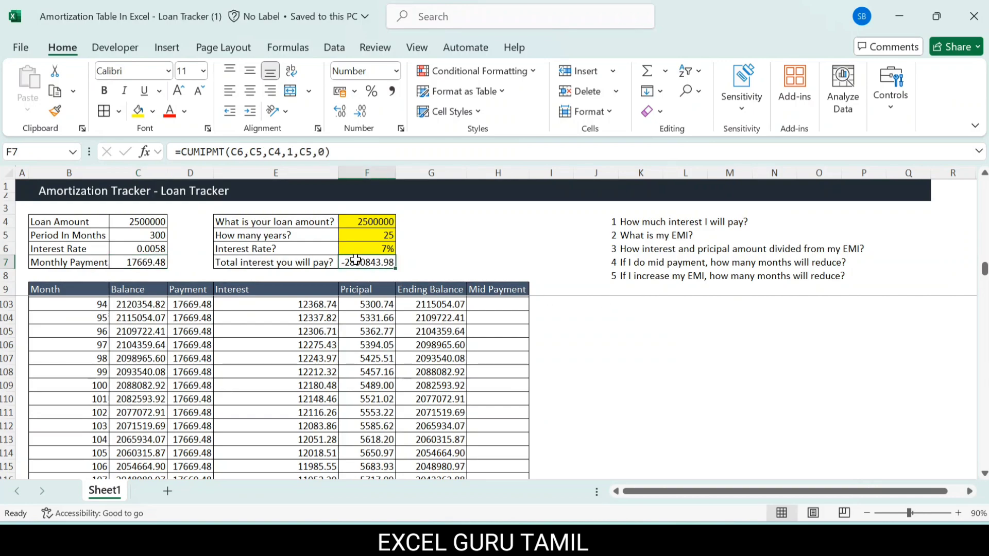
left_click_drag(362, 222, 362, 248)
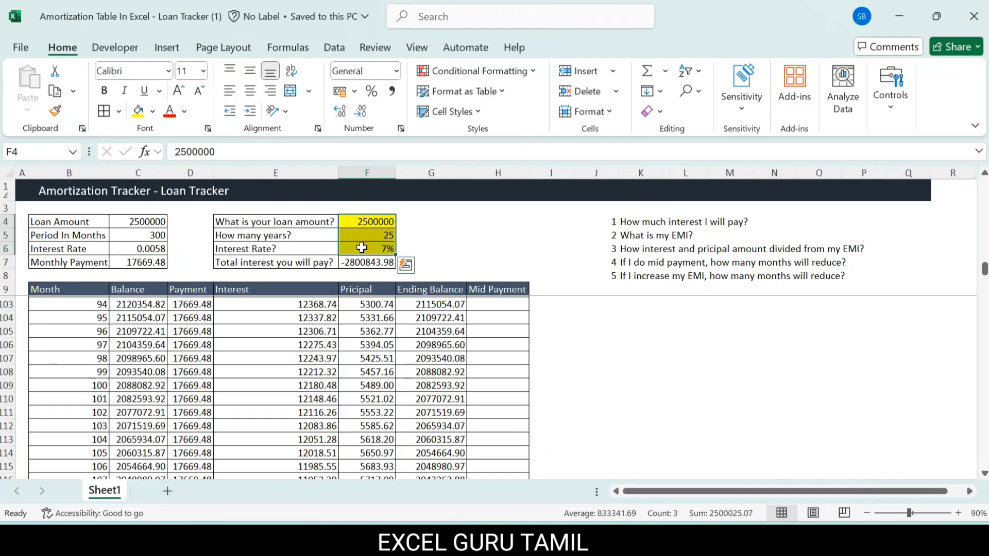
left_click(148, 264)
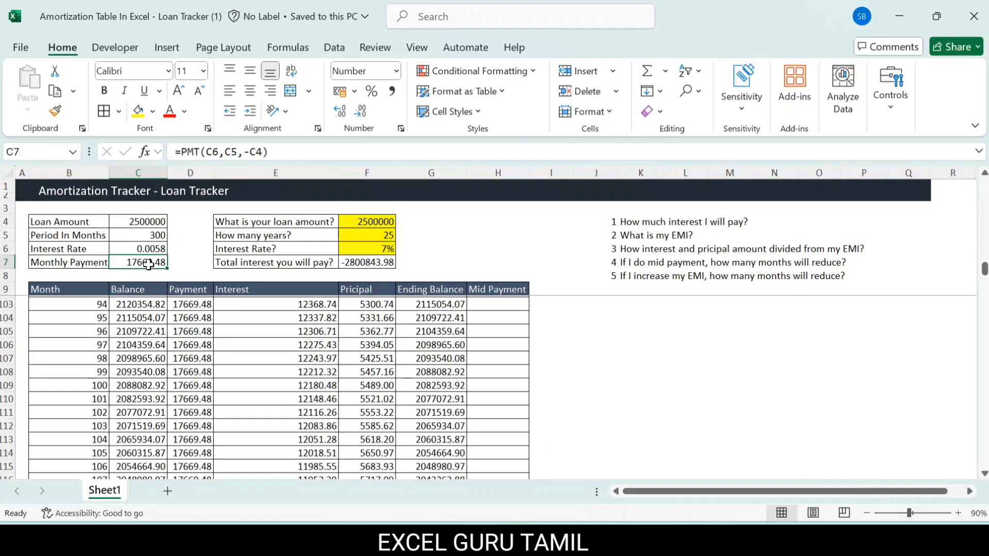
left_click(363, 264)
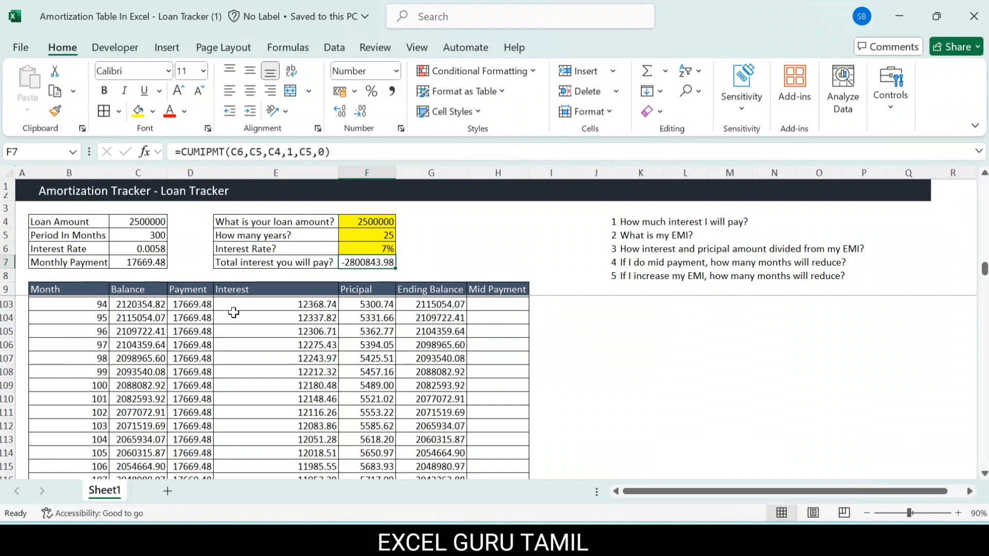
Step: Return to the month 1 row at the start of the amortization schedule
left_click(110, 330)
key("Left")
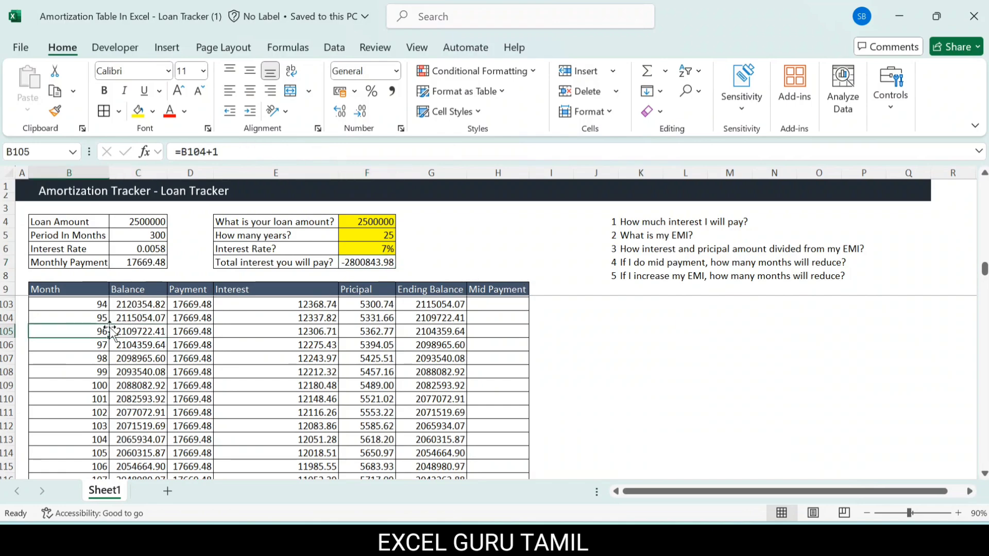
key("Up")
key("ctrl+Home")
key("Up")
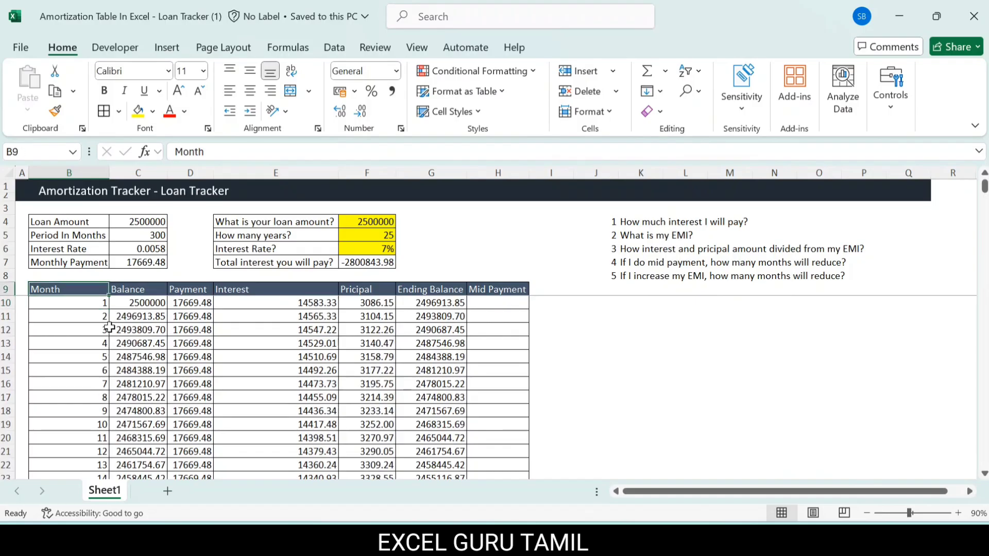
key("Down")
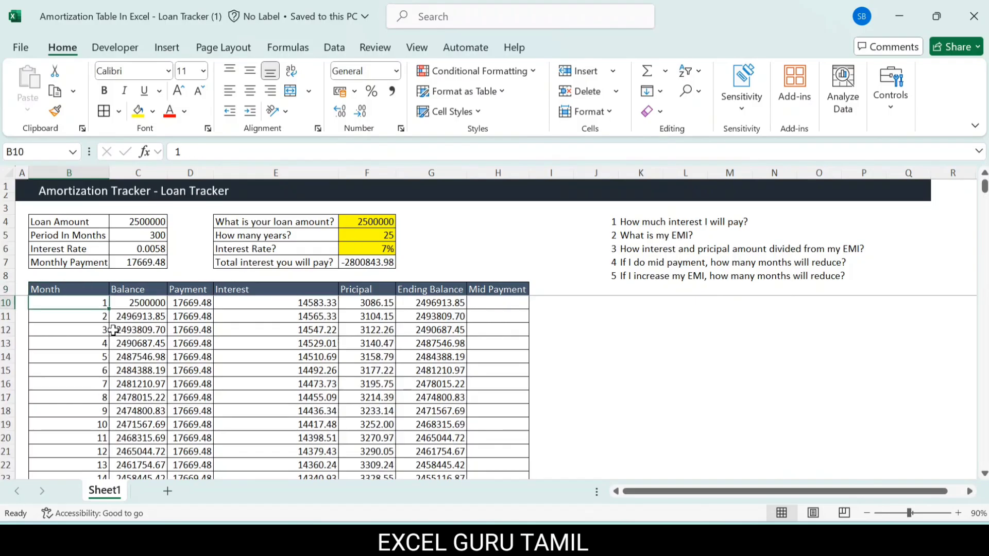
Step: Inspect the month 1 formulas in row 10 for balance, payment, interest, principal and ending balance
left_click(141, 304)
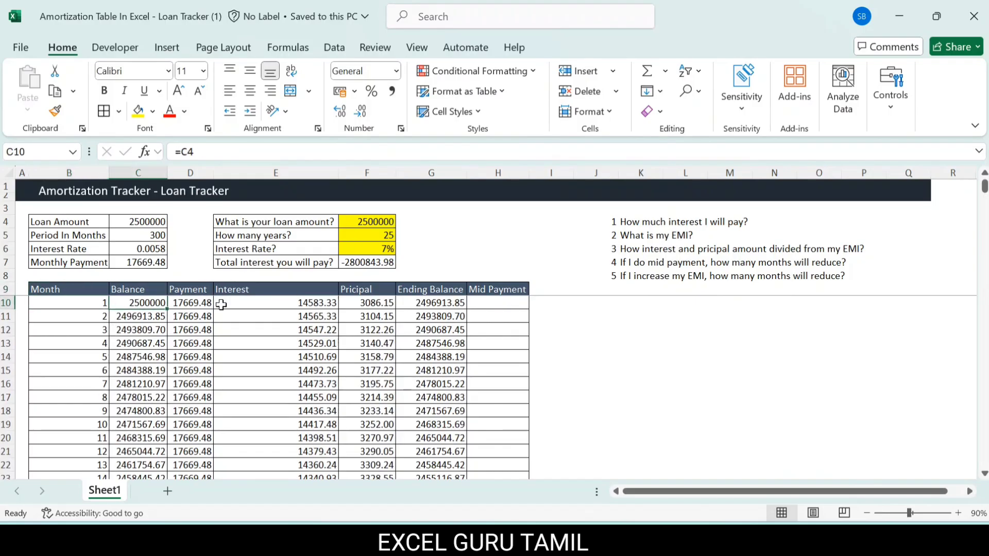
left_click(190, 308)
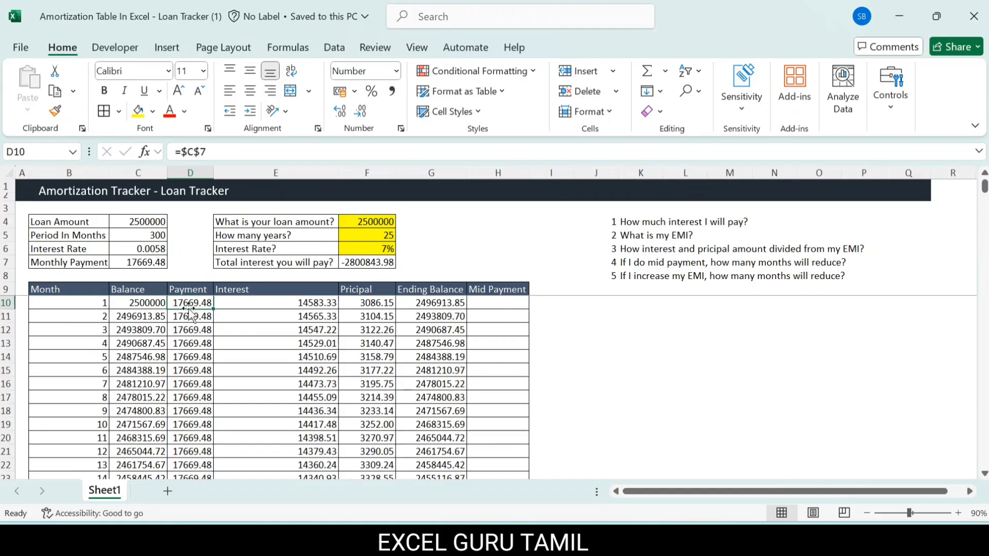
left_click(267, 301)
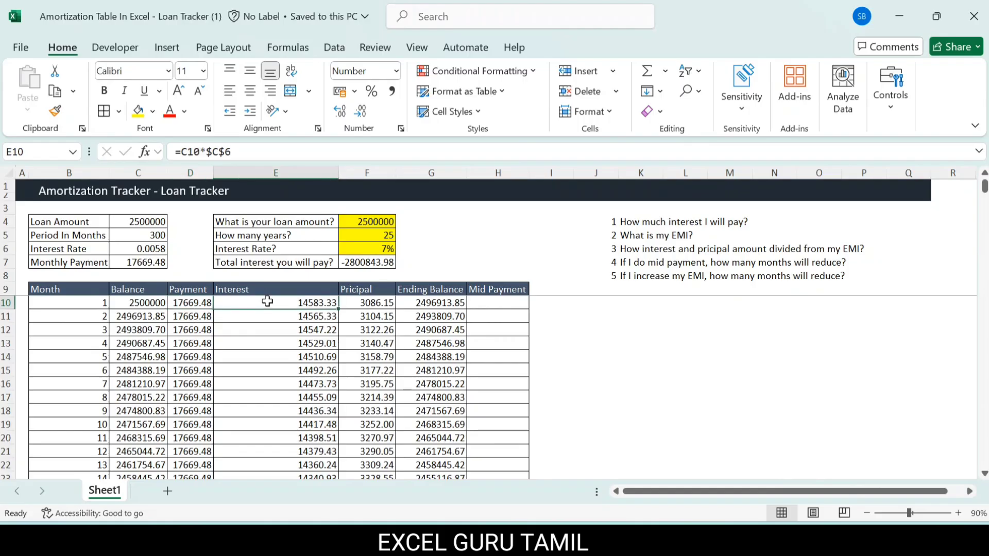
left_click(183, 303)
left_click(283, 306)
left_click(364, 304)
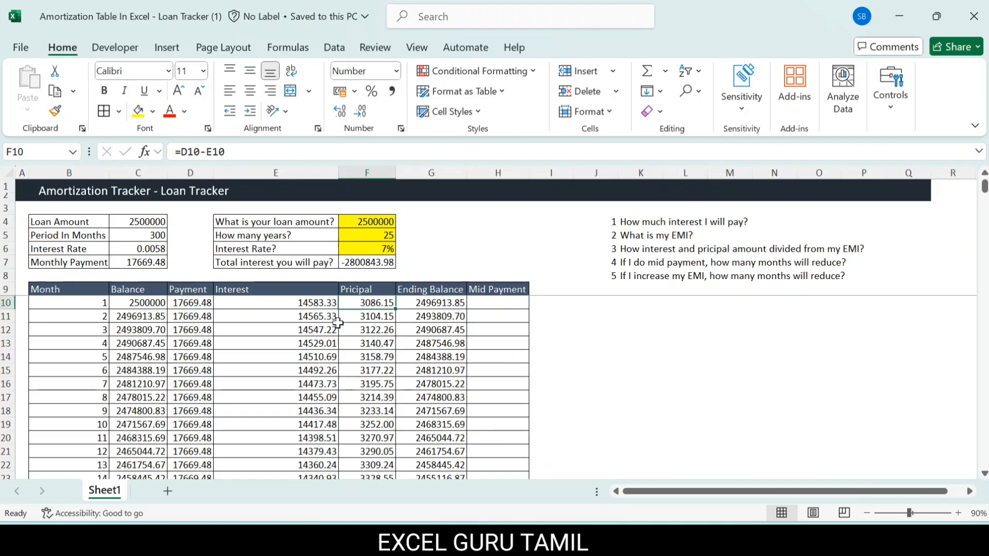
left_click(190, 305)
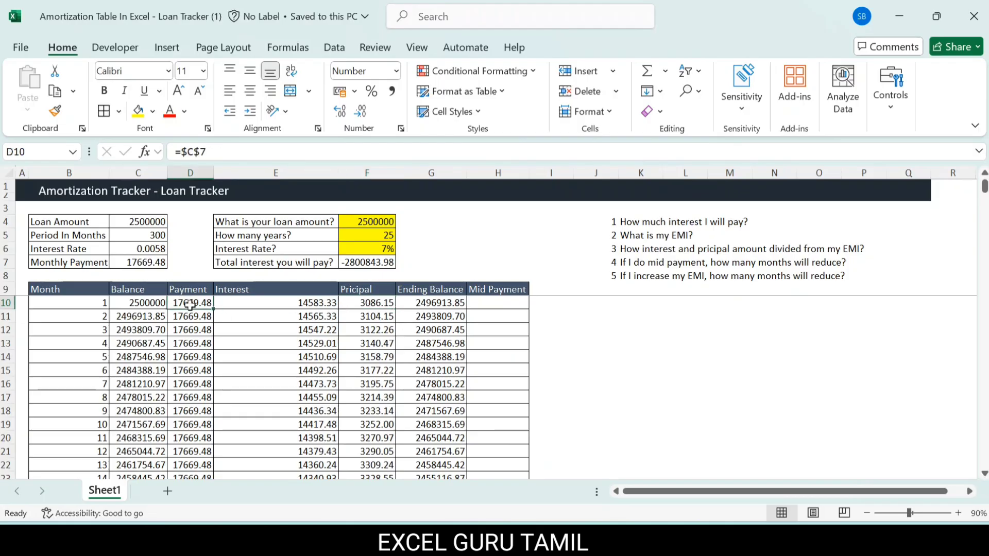
left_click(367, 304)
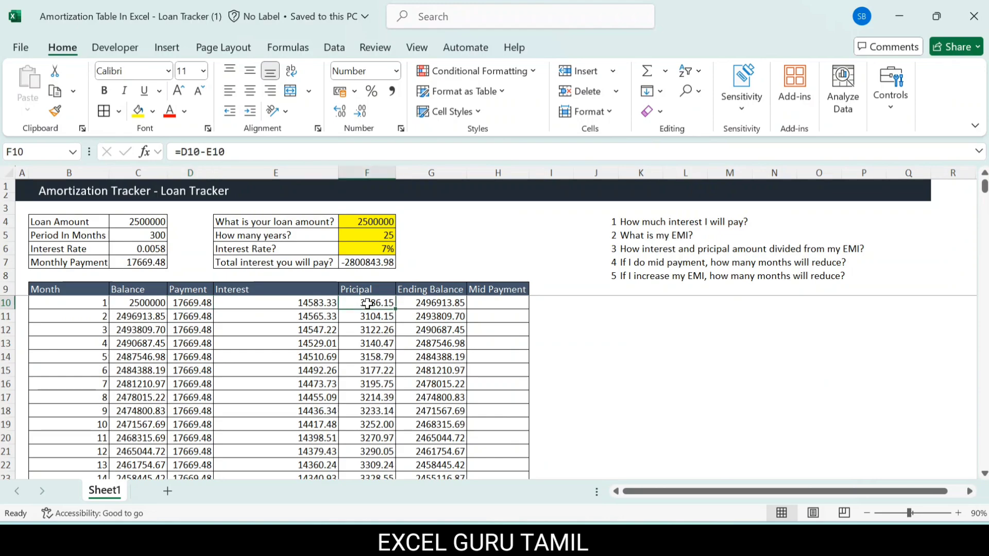
left_click(136, 306)
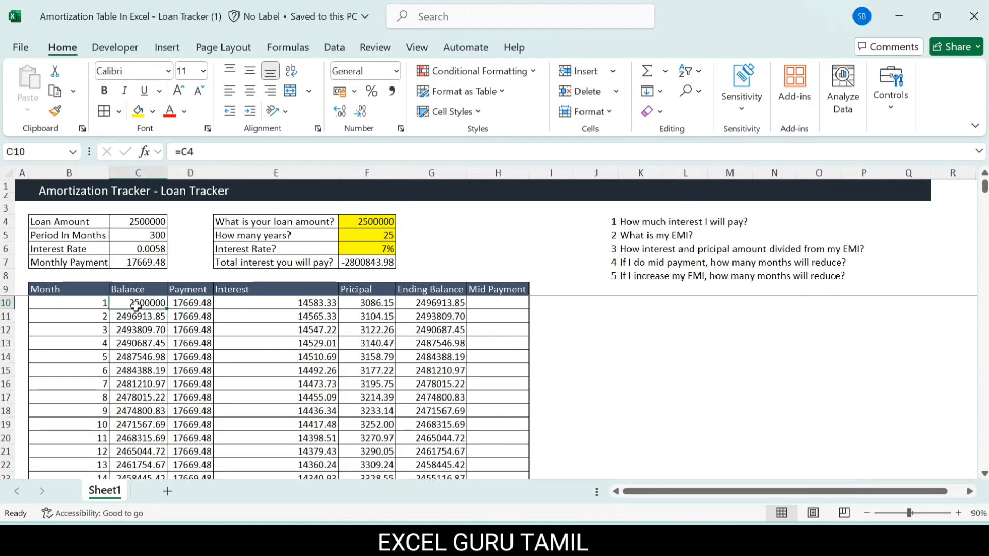
left_click(301, 304)
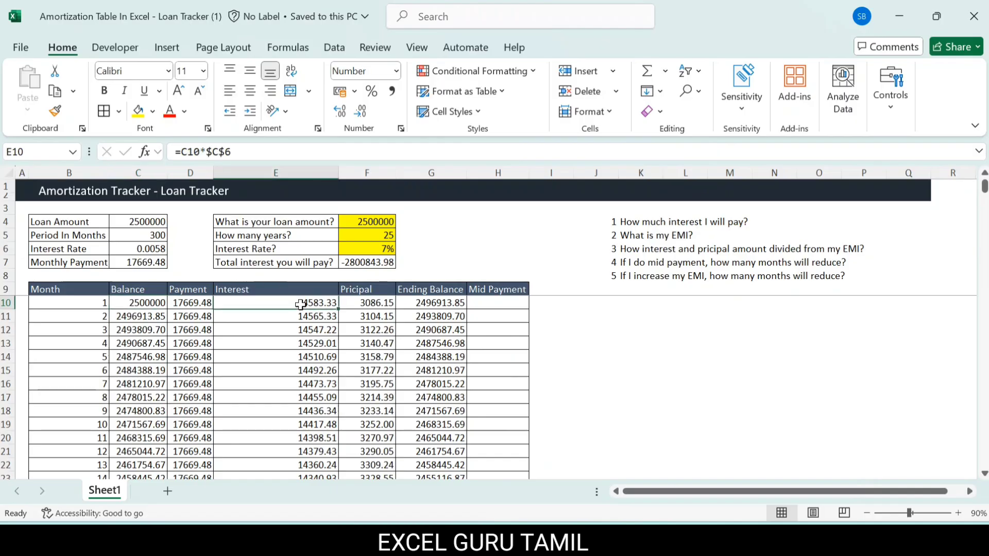
left_click(442, 304)
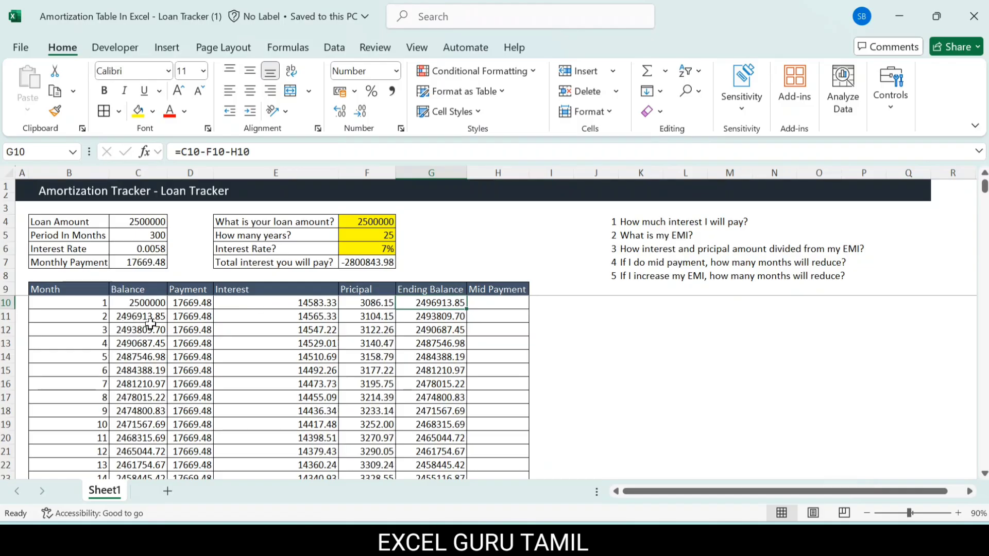
Step: Examine the month 2 balance and interest formulas, and compare the interest and principal columns between months 14 and 34
left_click(151, 316)
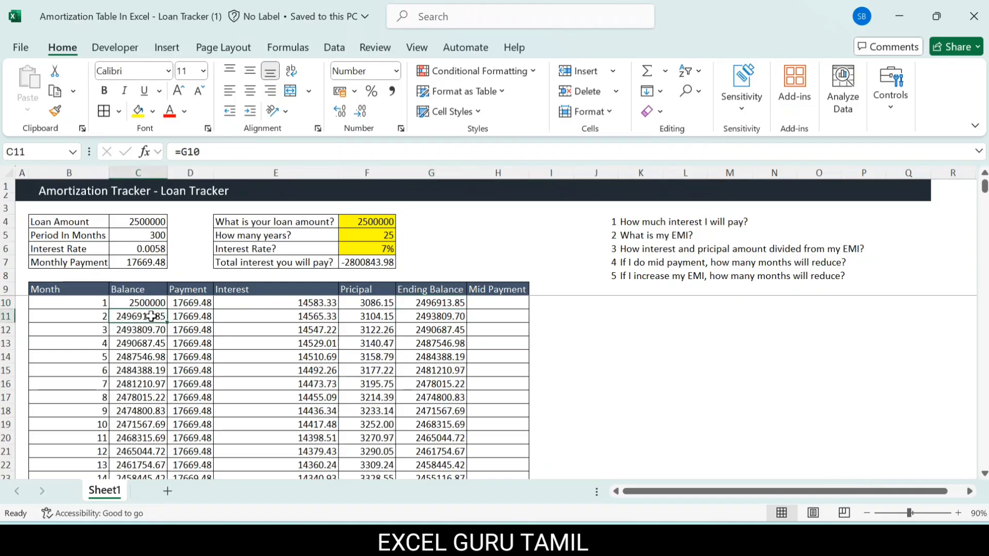
left_click(293, 316)
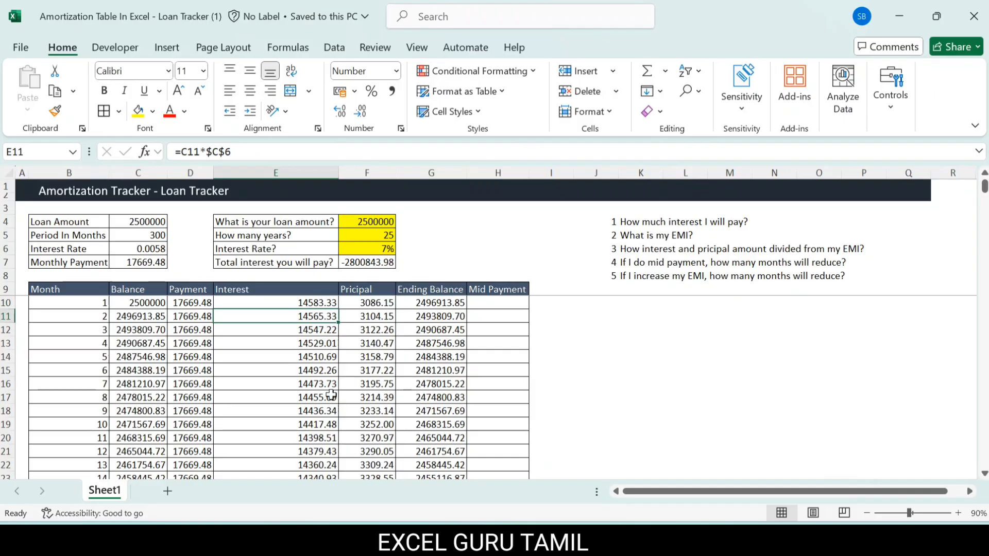
scroll(331, 395, "down", 4)
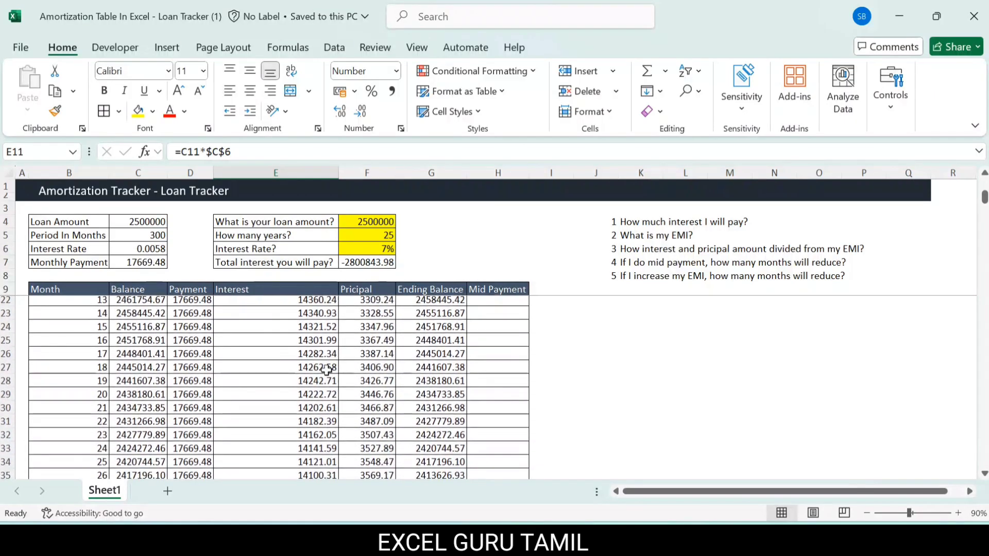
left_click_drag(307, 313, 302, 330)
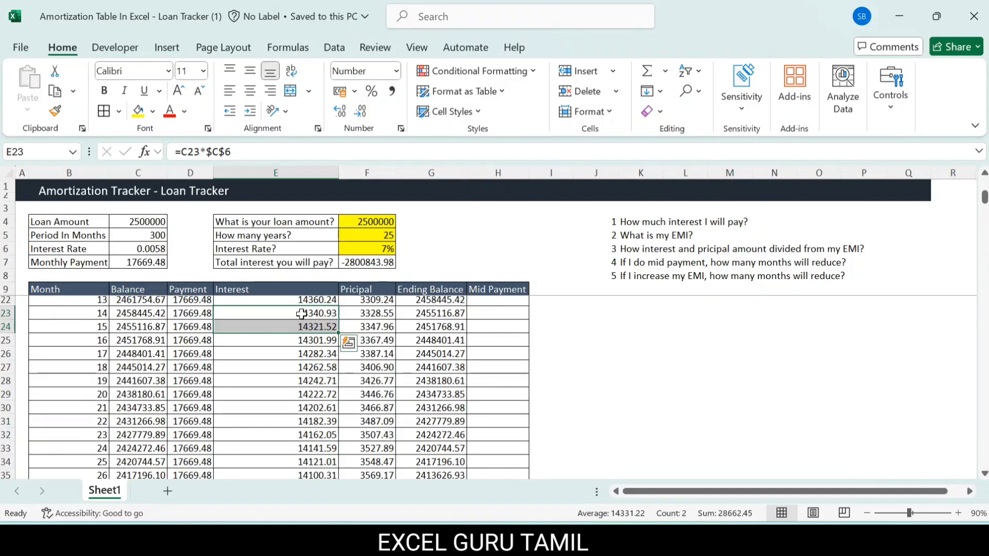
left_click_drag(302, 313, 301, 423)
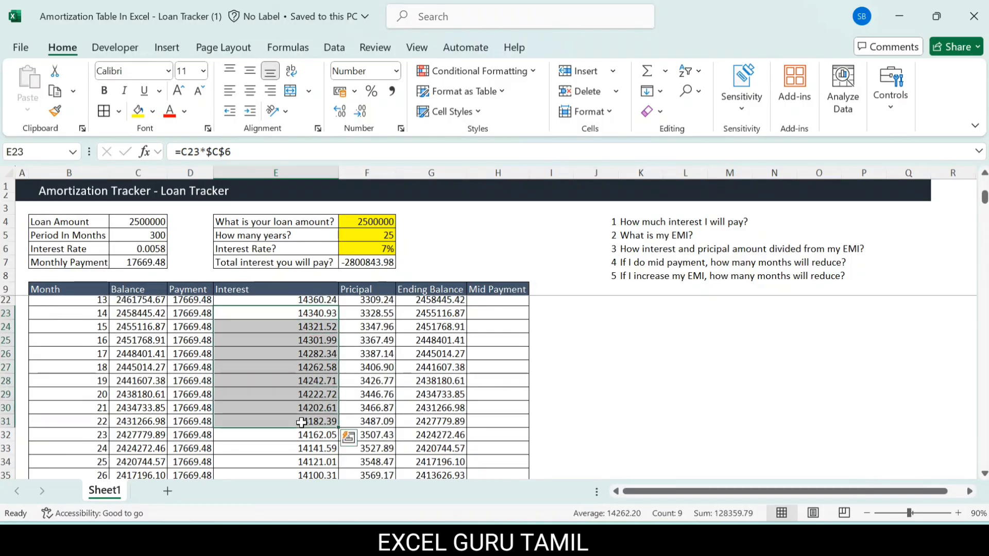
left_click(387, 313)
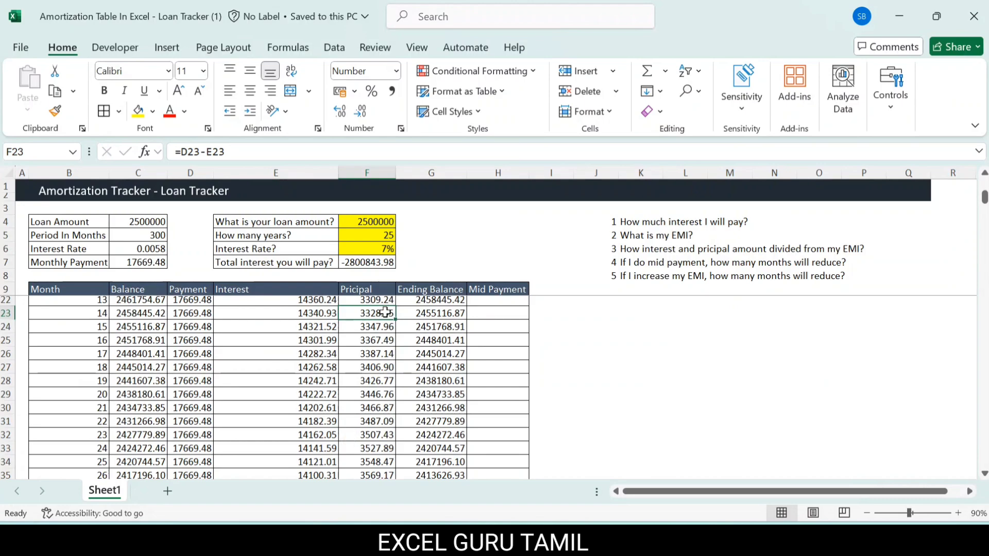
left_click(432, 314)
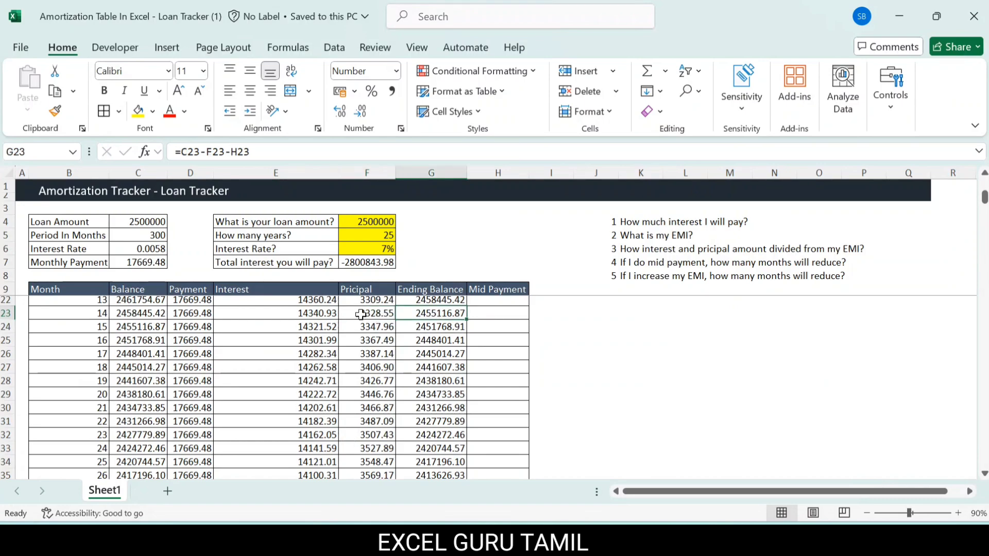
left_click_drag(361, 314, 367, 436)
scroll(369, 430, "down", 1)
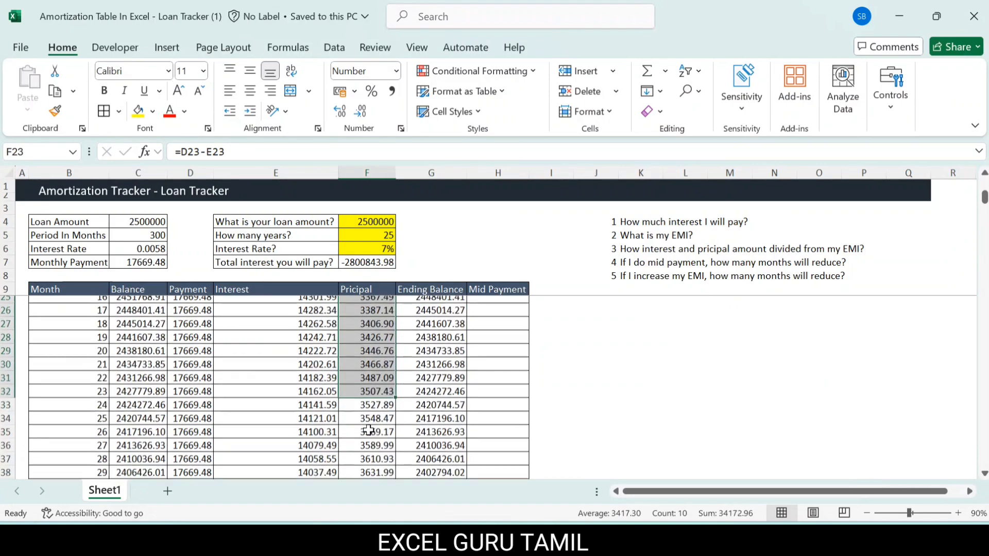
scroll(369, 430, "down", 2)
left_click_drag(319, 394, 335, 473)
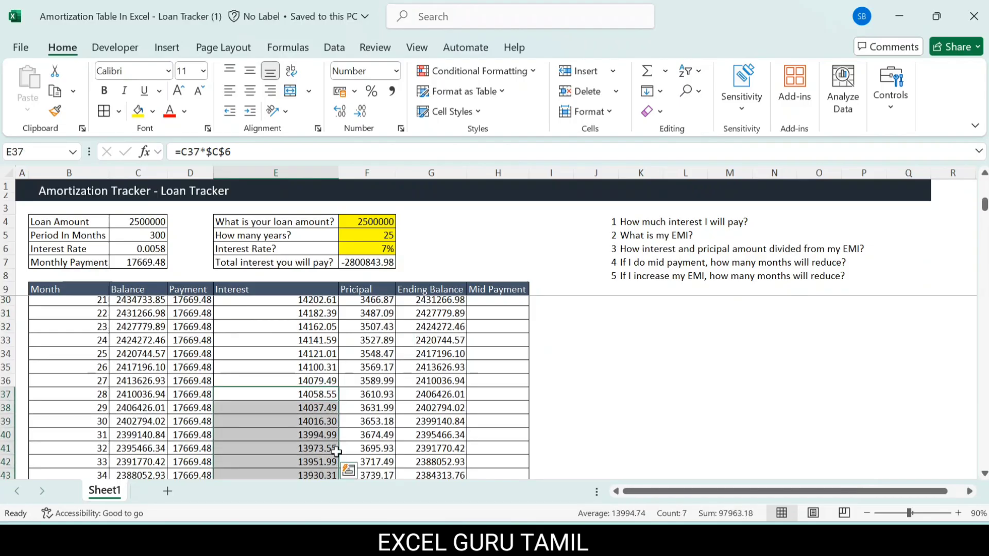
left_click_drag(367, 408, 366, 448)
Step: Review how the payment splits between interest and principal through the rest of the schedule to month 300
scroll(375, 442, "down", 10)
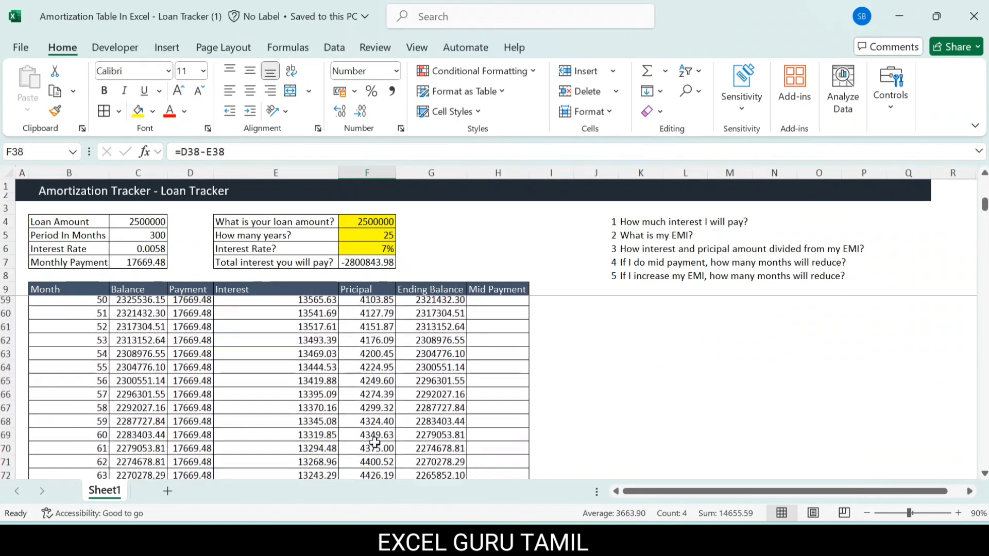
scroll(374, 442, "down", 18)
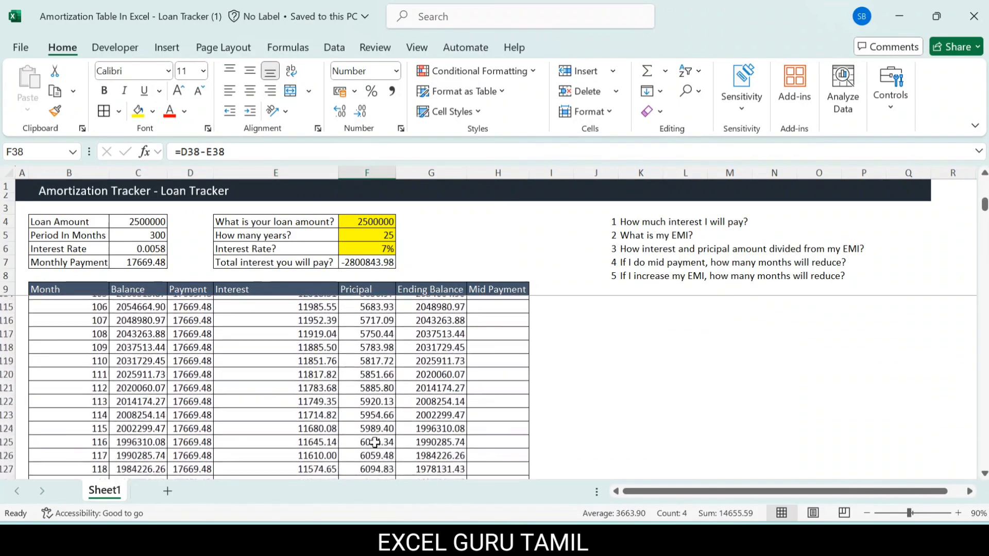
scroll(375, 442, "down", 20)
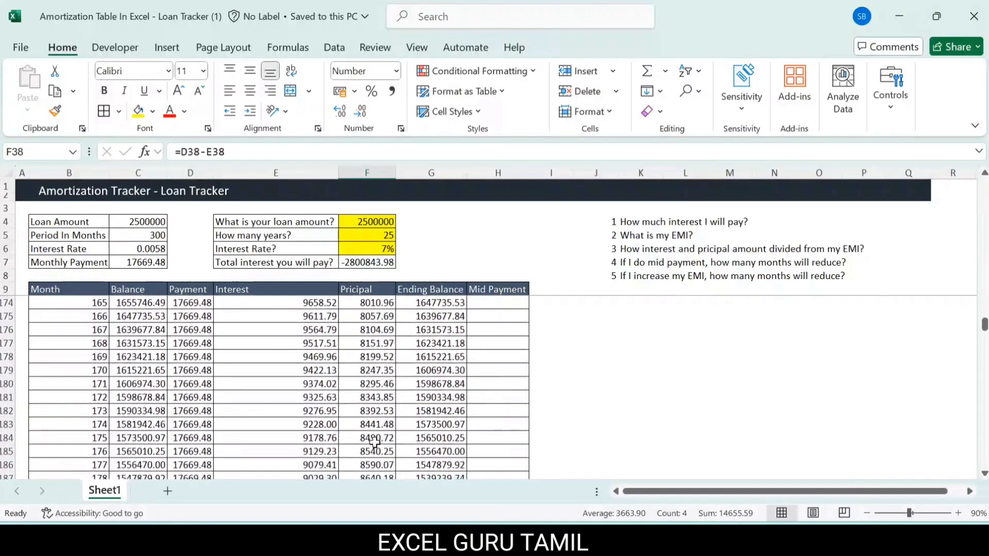
scroll(374, 442, "down", 9)
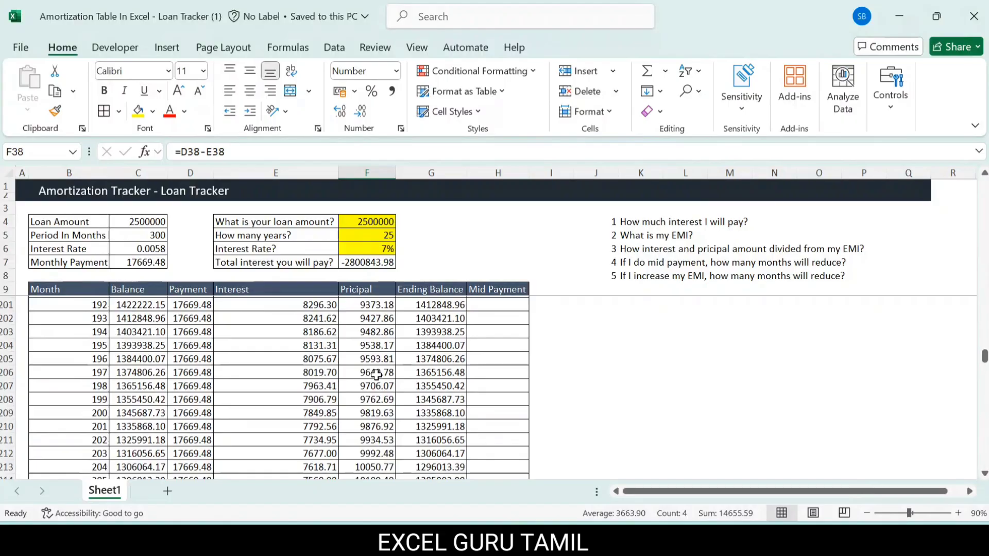
scroll(376, 375, "down", 8)
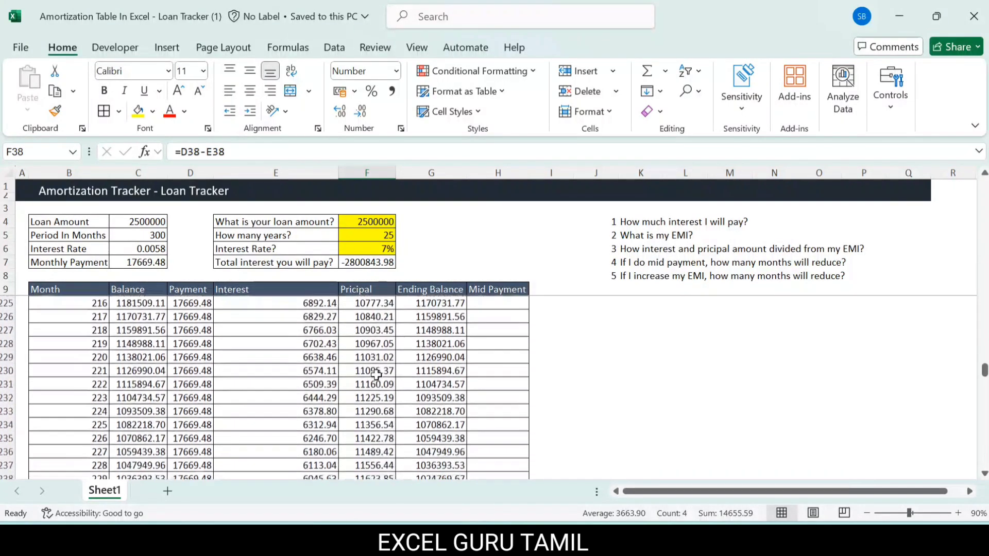
scroll(376, 375, "down", 15)
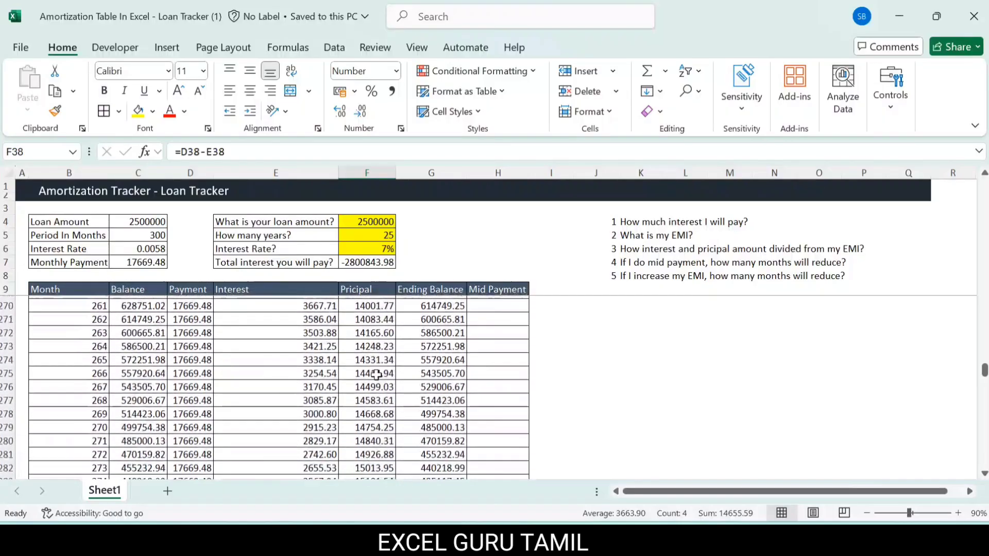
scroll(376, 375, "down", 10)
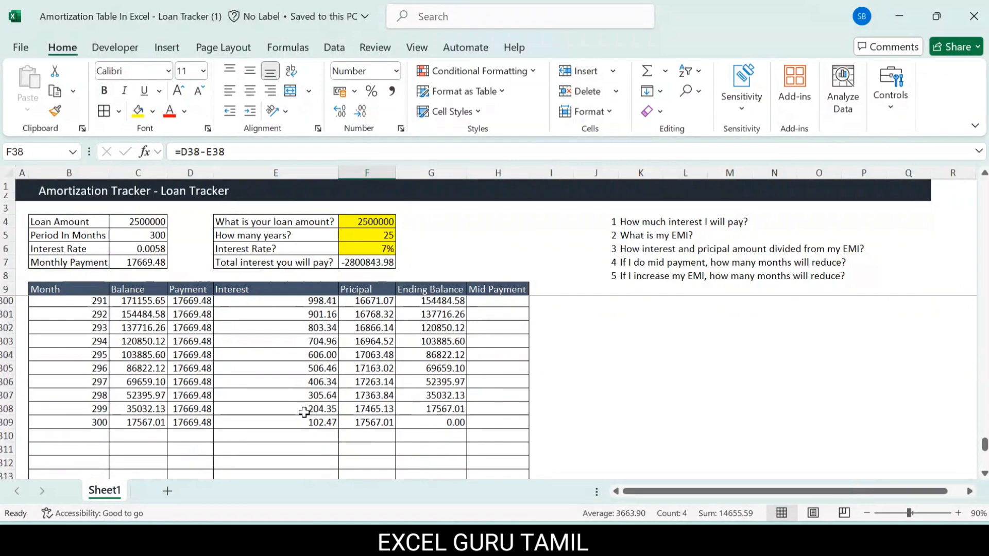
scroll(304, 412, "up", 2)
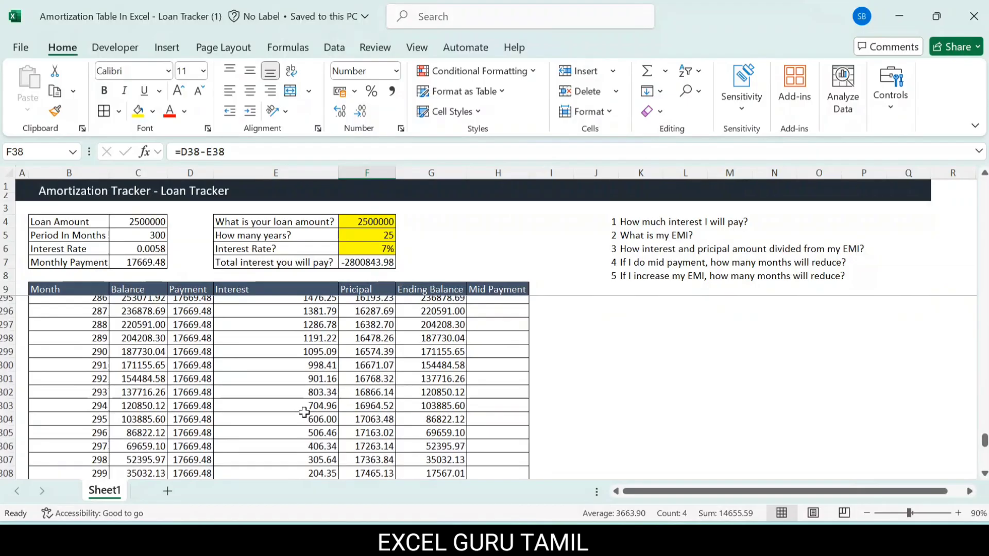
scroll(304, 412, "up", 20)
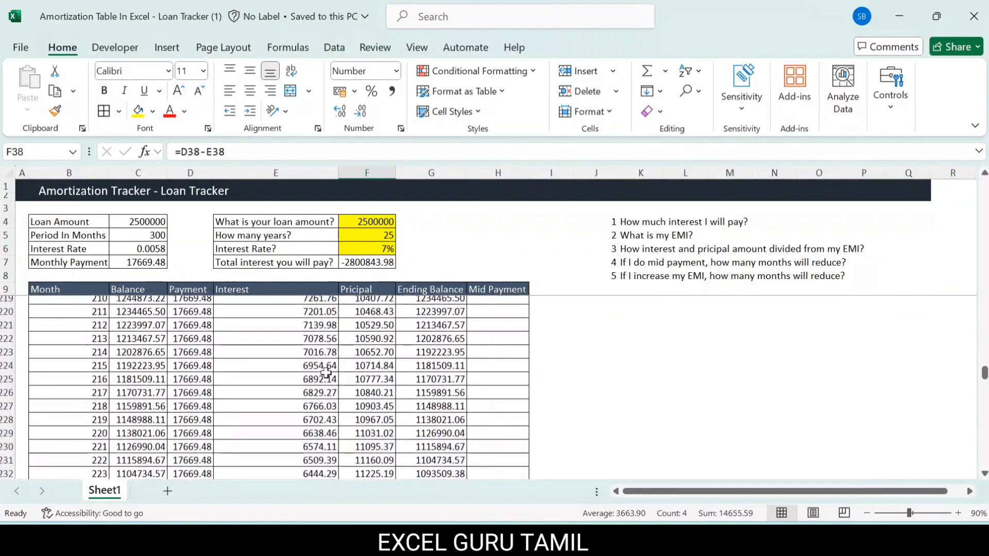
Step: Enter a mid payment of 50000 for month 2 in H11
left_click(326, 376)
key("ctrl+Up")
key("Down")
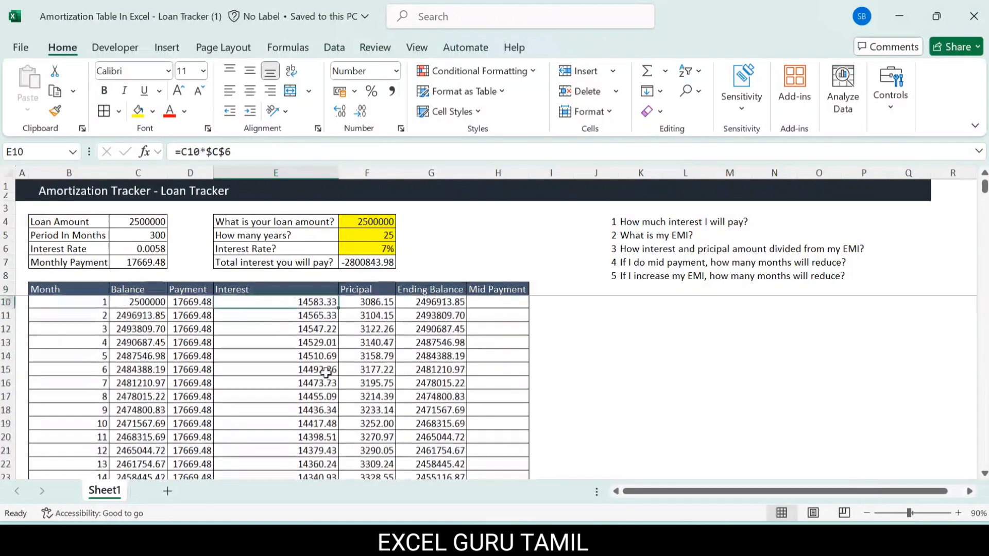
key("Up")
key("Down")
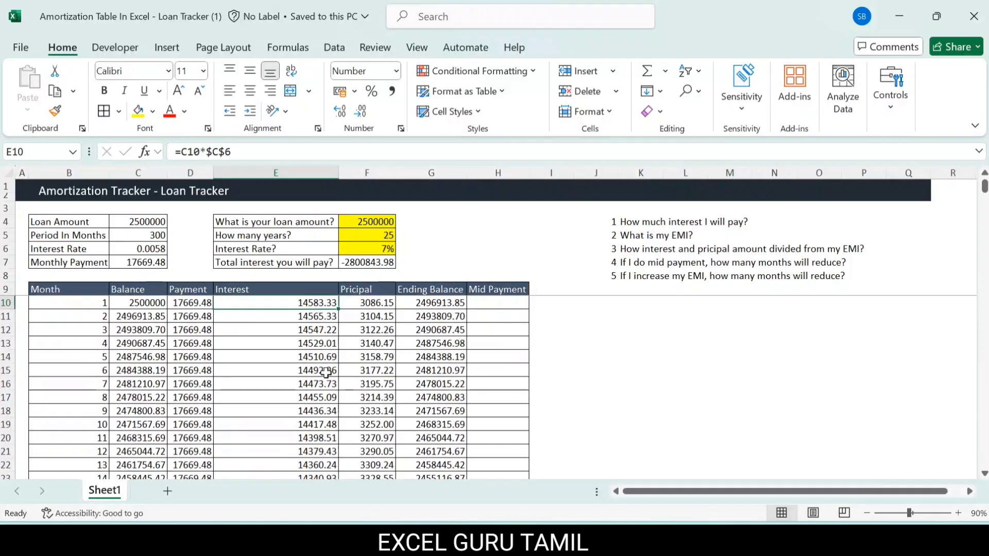
left_click(476, 317)
type("5")
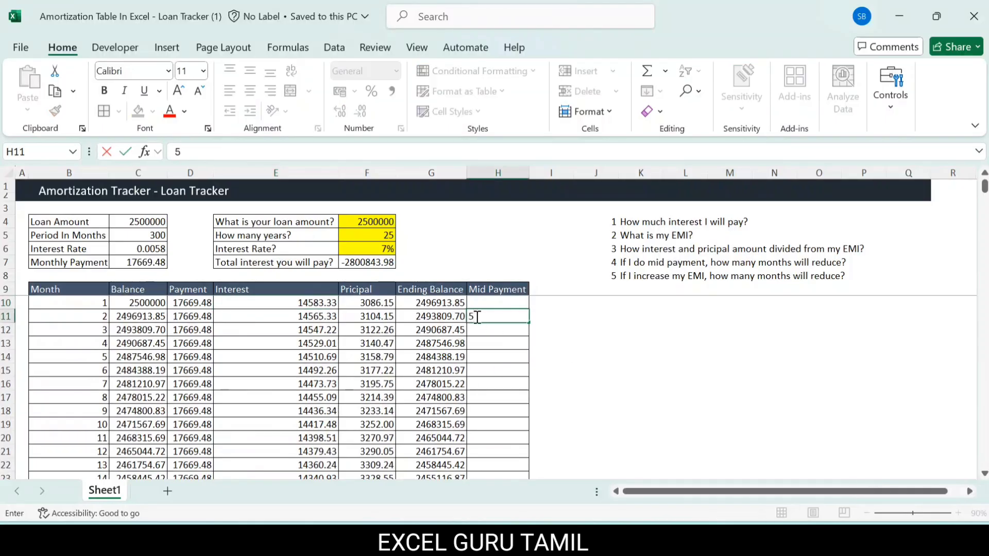
type("0000")
key("Return")
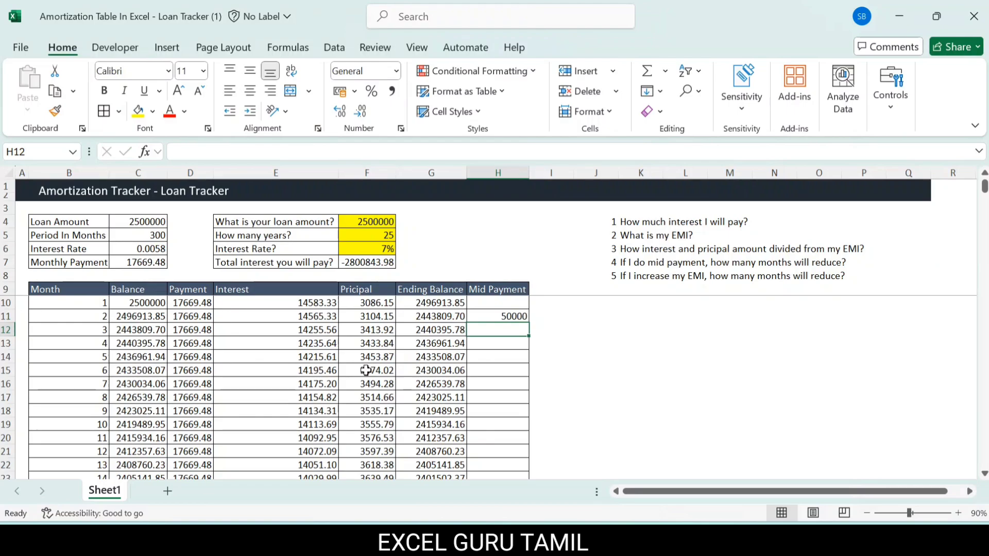
Step: Check the mid payment's effect on the month 300 ending balance in G309
left_click(487, 316)
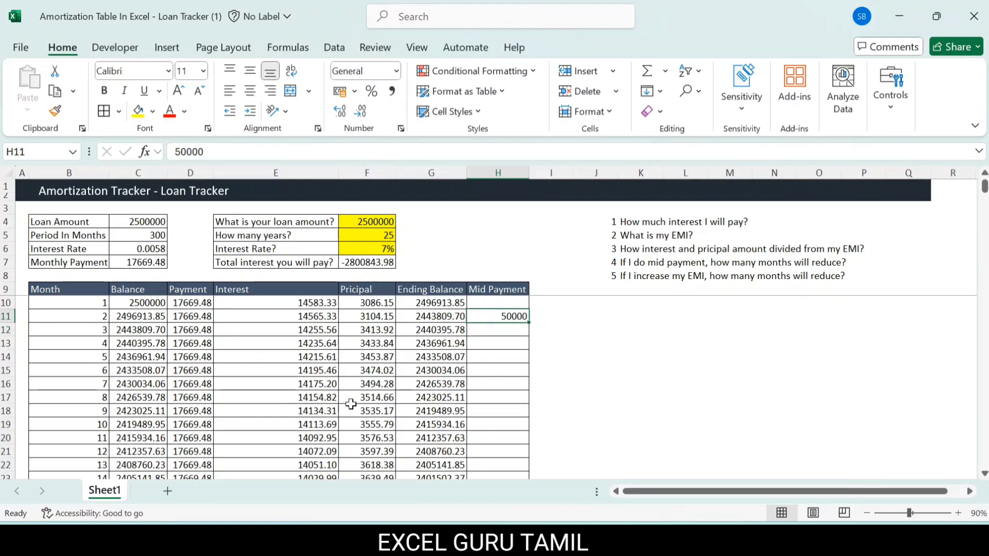
scroll(350, 404, "down", 20)
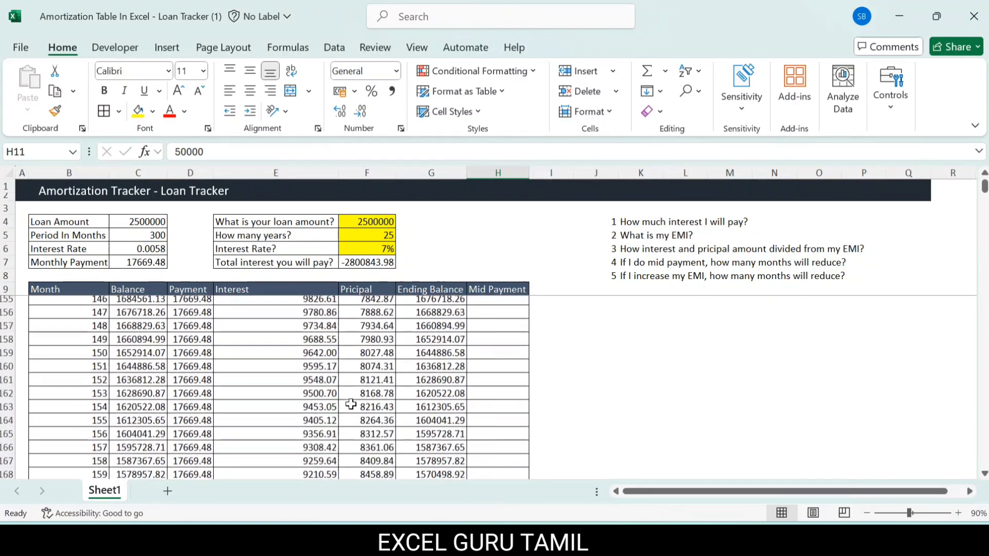
scroll(351, 404, "down", 3)
left_click(309, 399)
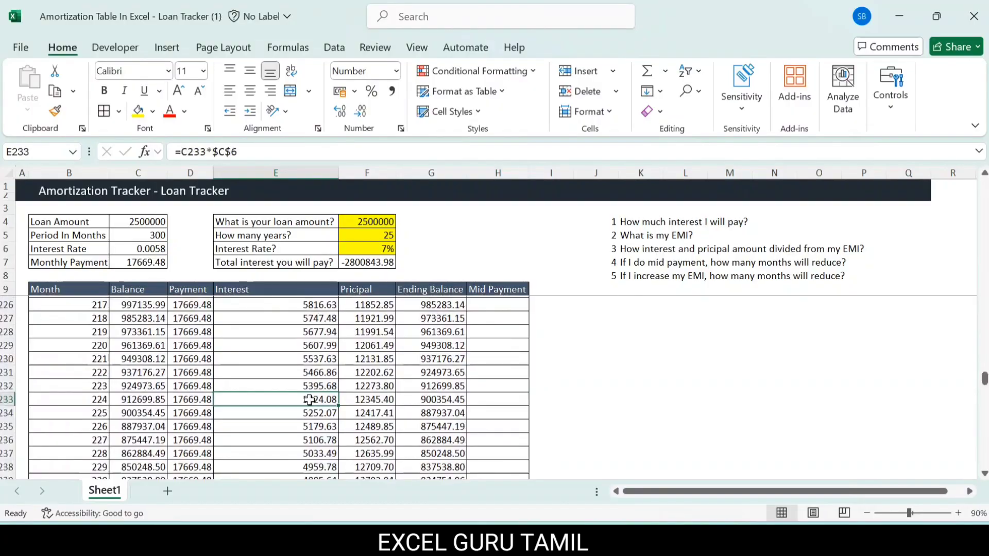
scroll(309, 399, "down", 20)
left_click(430, 438)
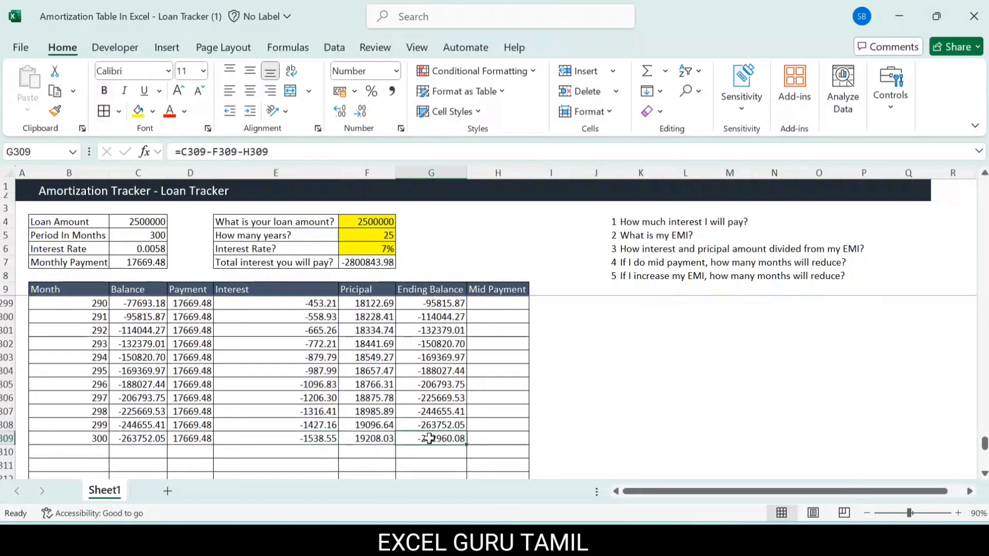
Step: Find the month in which the loan is paid off, inspecting the ending balances in G293:G294 and the month 284 row
scroll(430, 438, "up", 3)
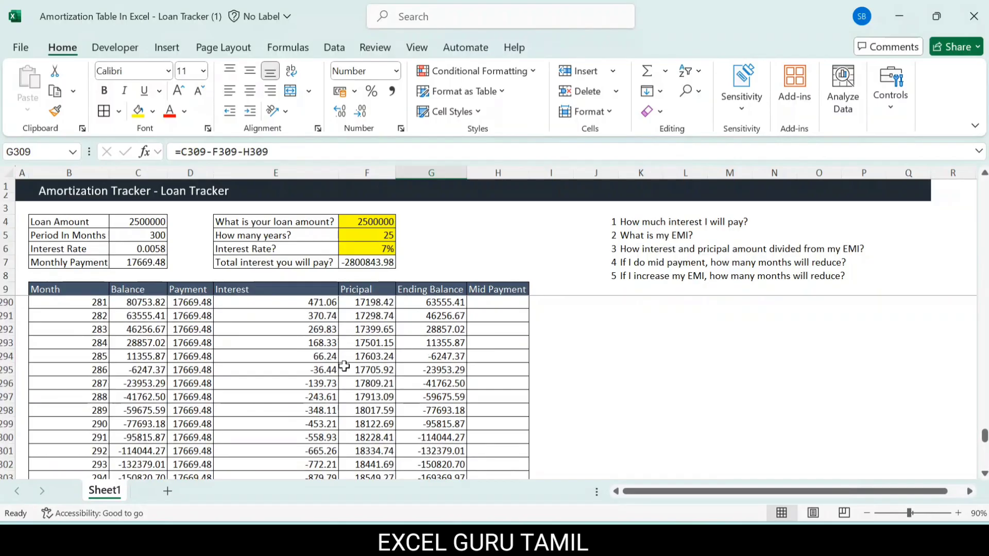
left_click(443, 357)
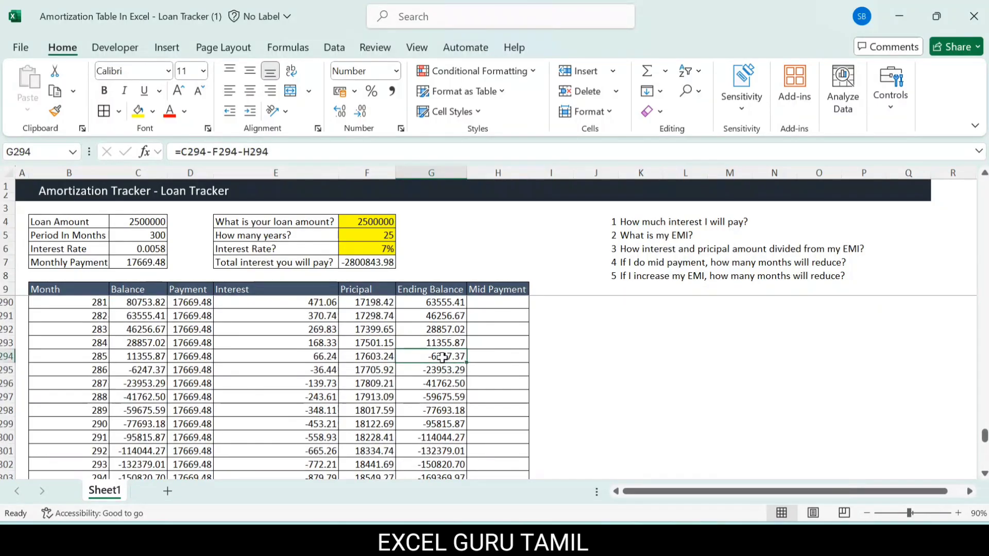
left_click(428, 346)
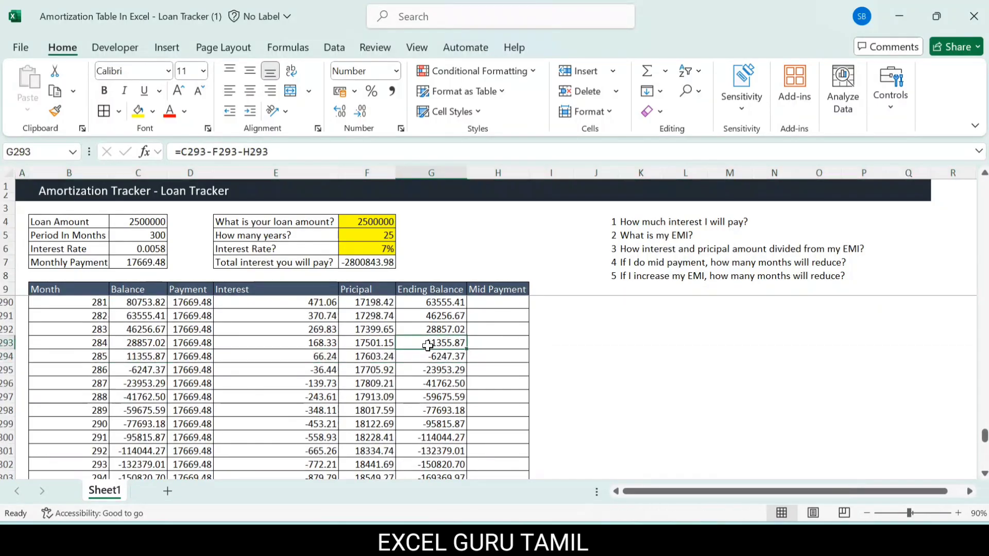
key("shift+space")
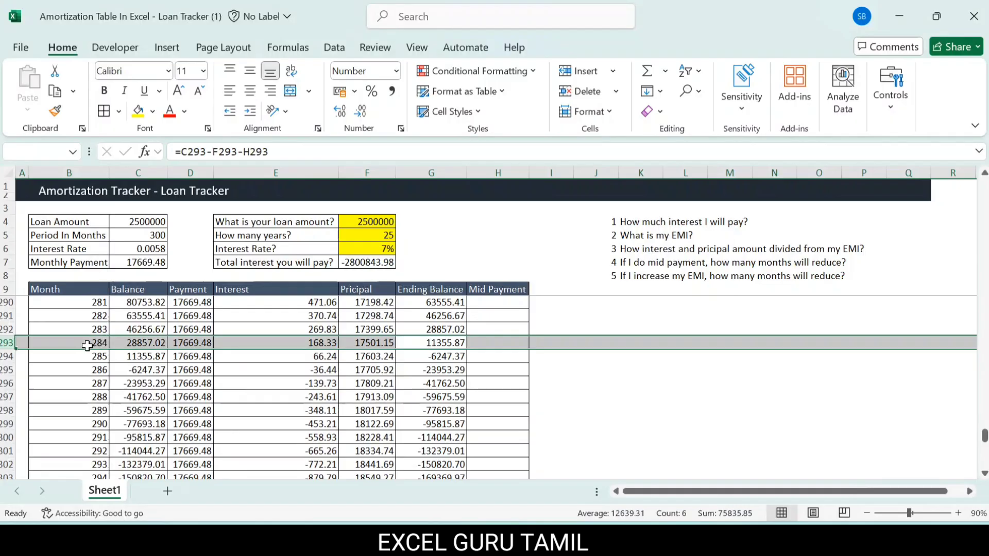
scroll(87, 346, "down", 1)
scroll(87, 346, "up", 1)
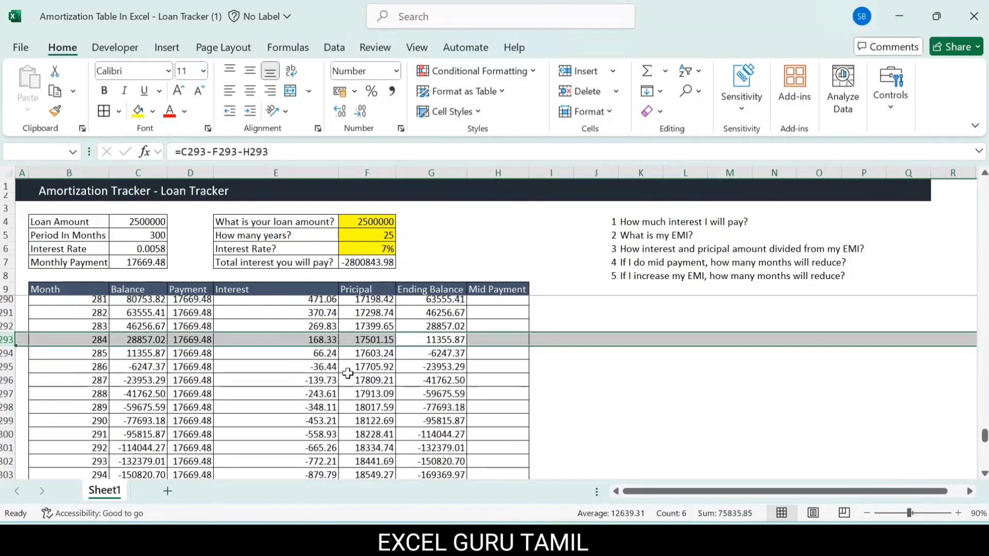
left_click(445, 341)
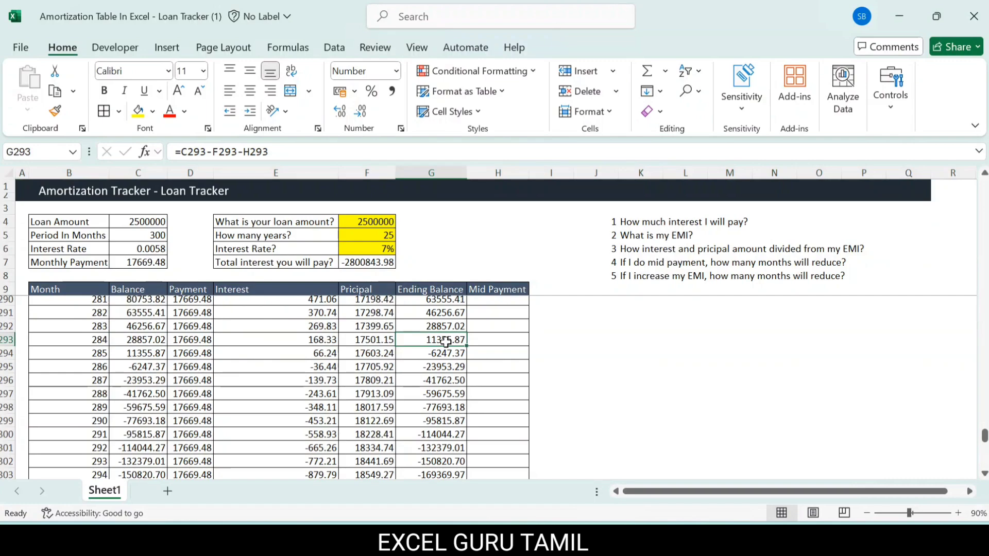
Step: Return to the mid payment in H11 and look through the Mid Payment cells for the following months, down to H22
key("ctrl+Up")
key("Down")
key("Right")
key("Down")
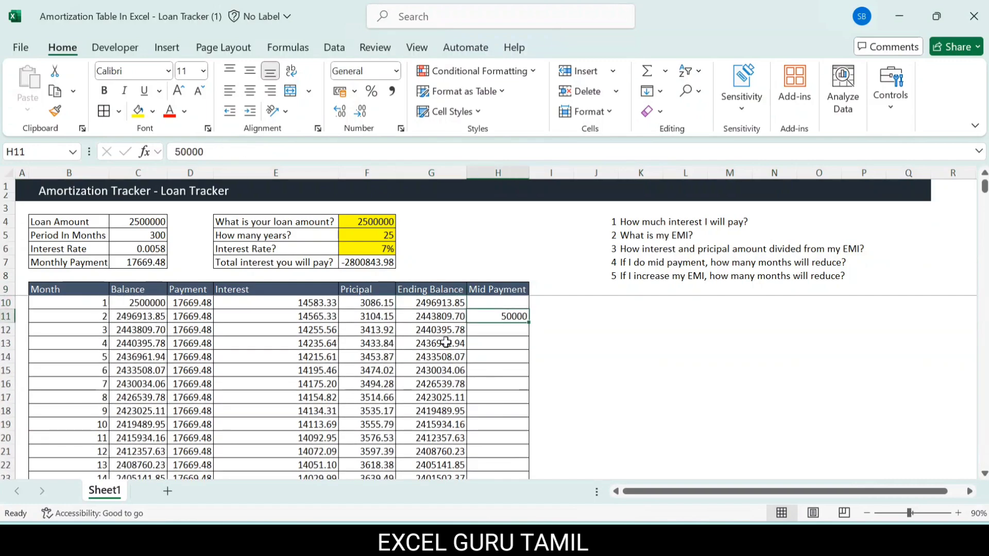
key("Down")
key("Down")
key("Down")
key("Down")
key("Down")
key("Down")
key("Down")
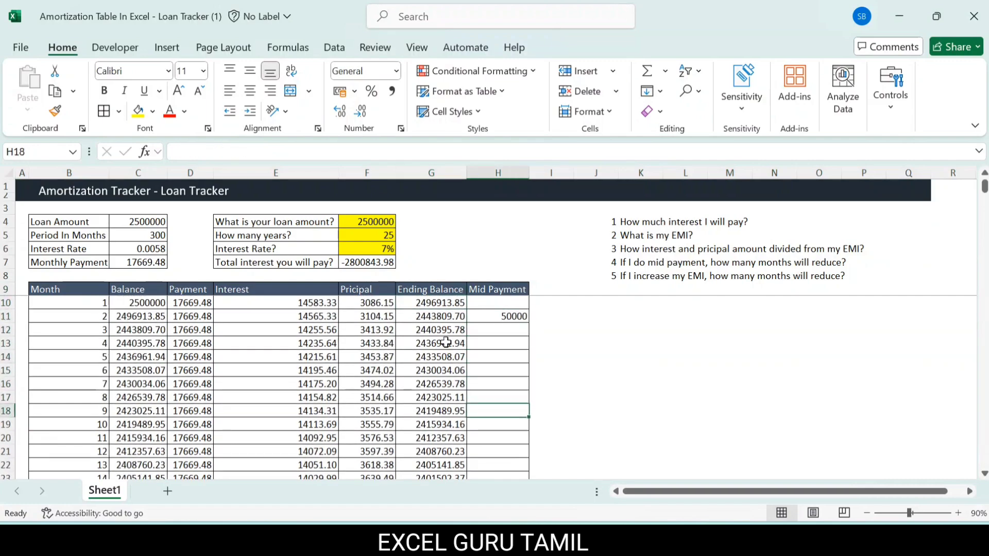
key("Down")
key("Down")
key("Down")
key("Down")
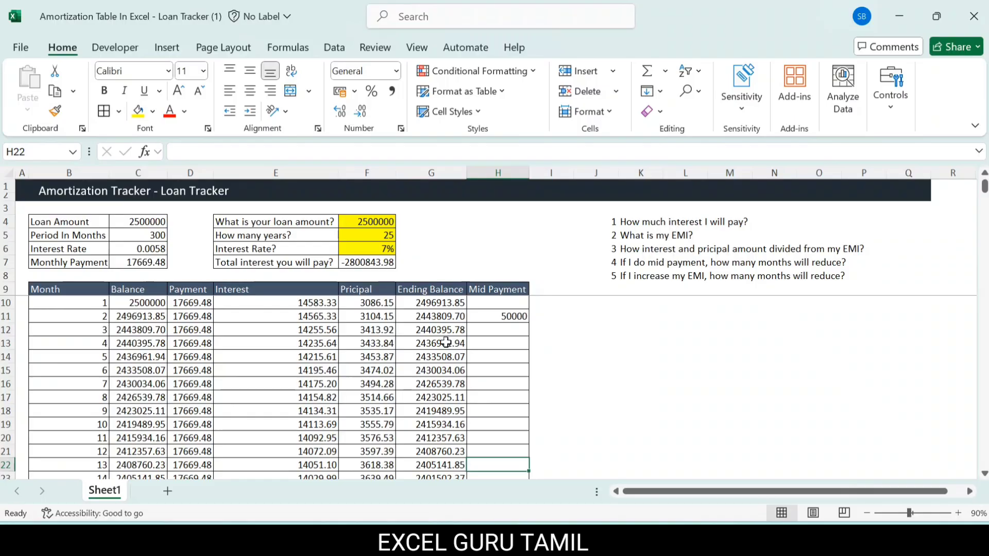
Step: Clear the month 2 mid payment from H11
left_click(483, 319)
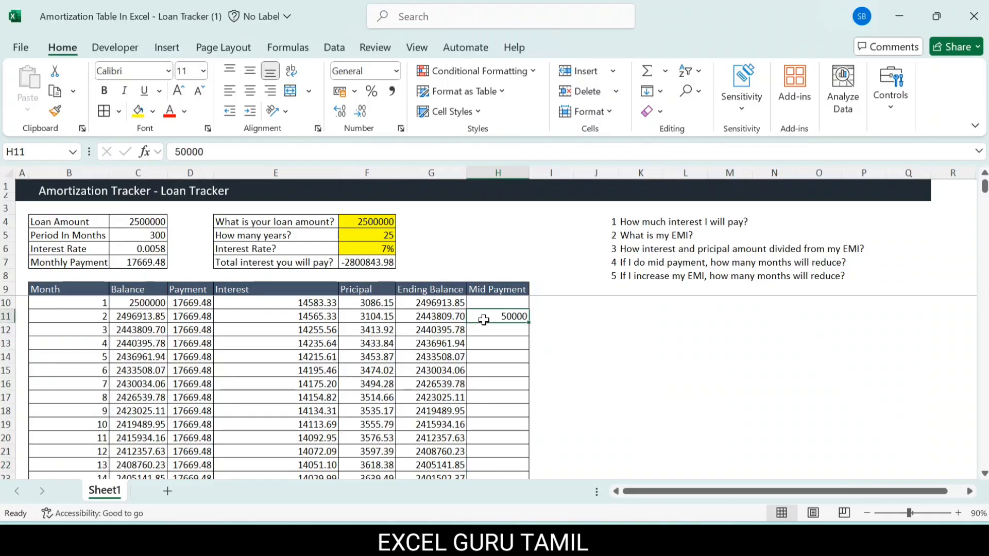
key("Delete")
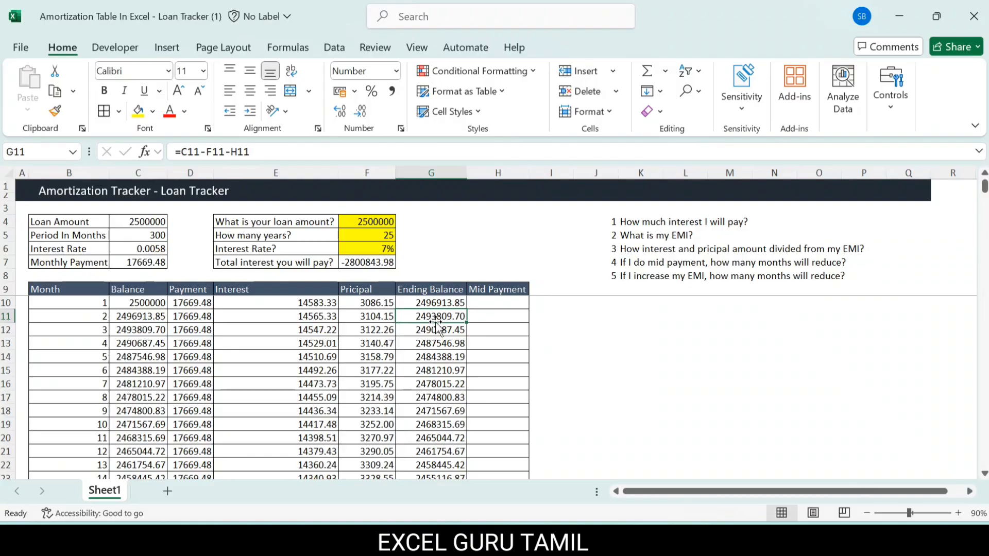
Step: Increase the monthly payment in C7 by 5000, making the formula =PMT(C6,C5,-C4)+5000
left_click(124, 260)
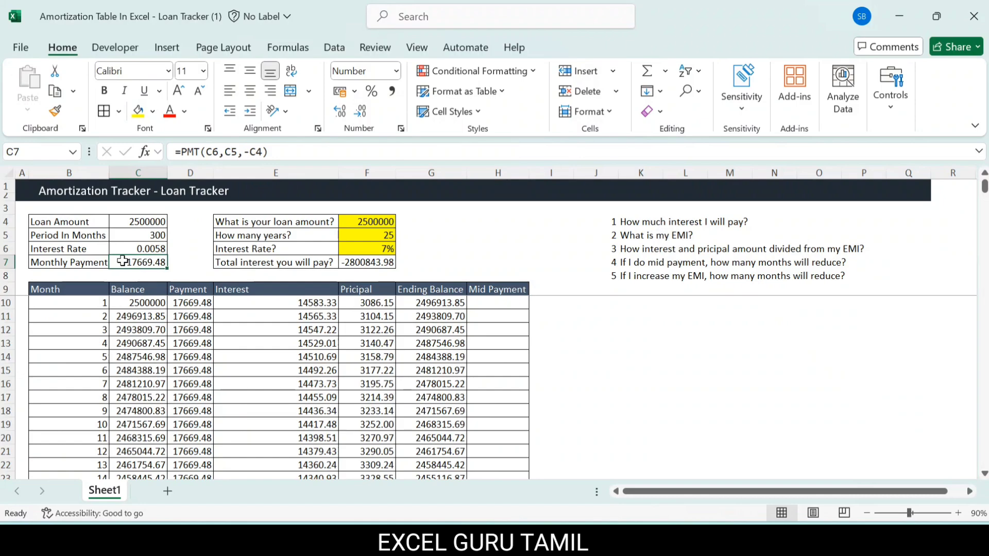
left_click(290, 150)
type("+")
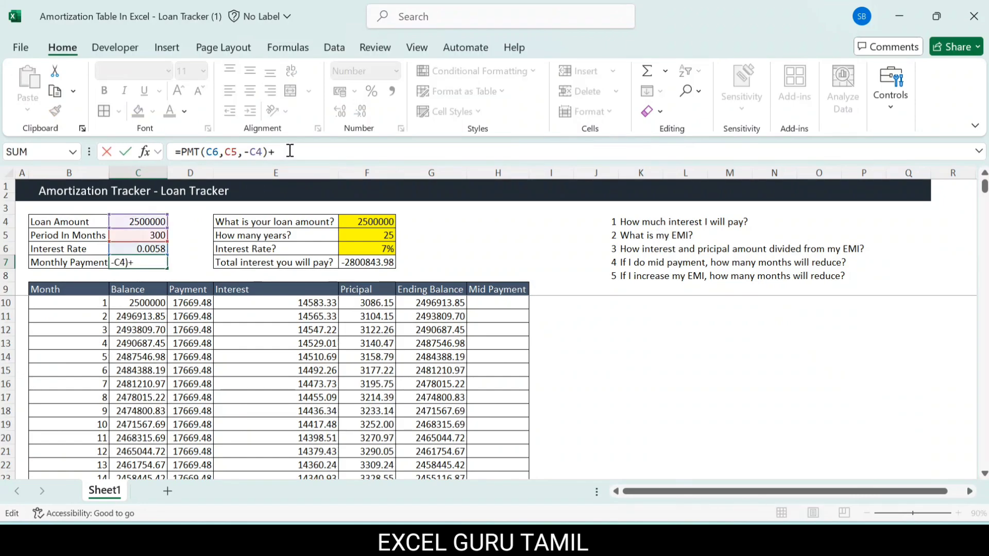
type("5000")
key("Return")
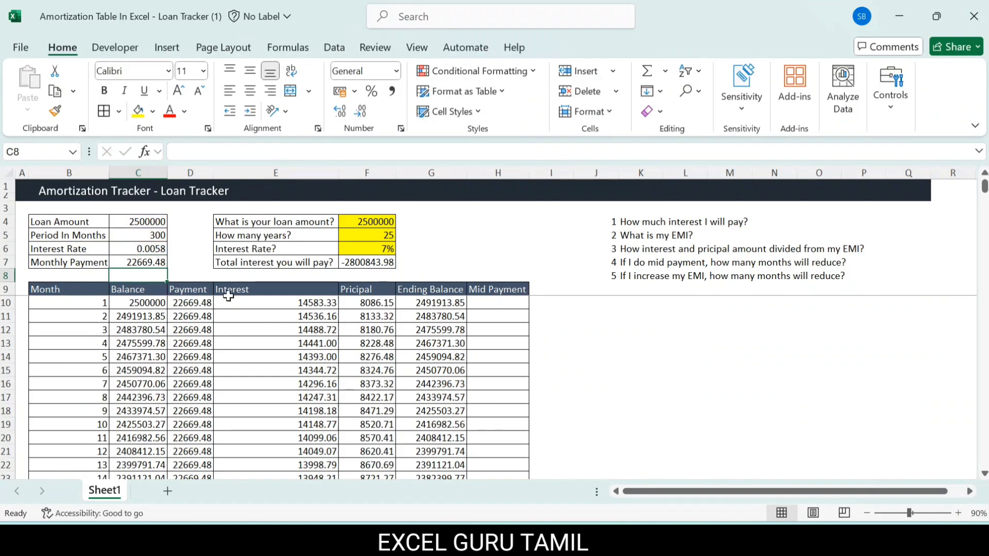
Step: Inspect the month 1 payment and principal in D10 and F10, and find the row where the loan is nearly paid off
left_click(195, 304)
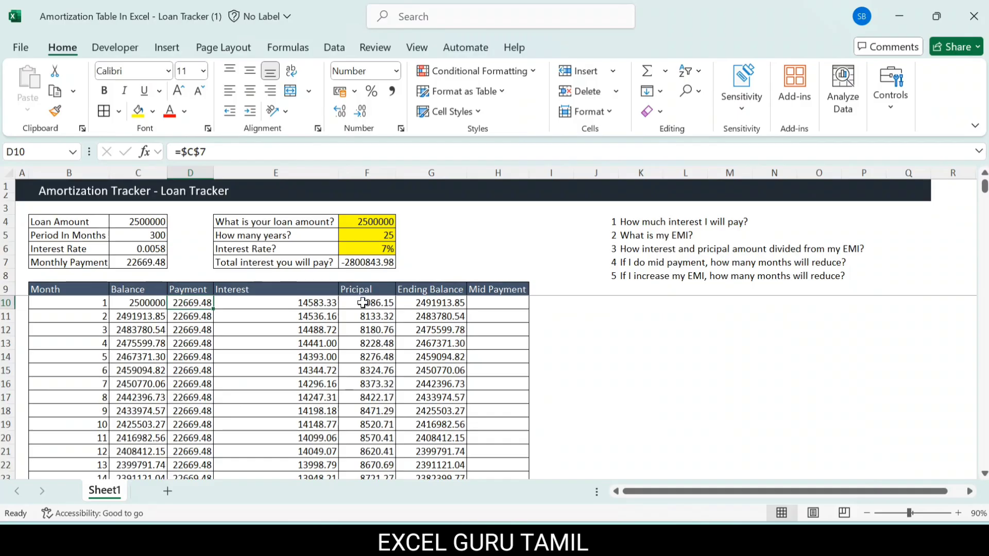
mouse_move(364, 303)
left_mouse_down()
mouse_move(362, 313)
mouse_move(364, 305)
left_mouse_up()
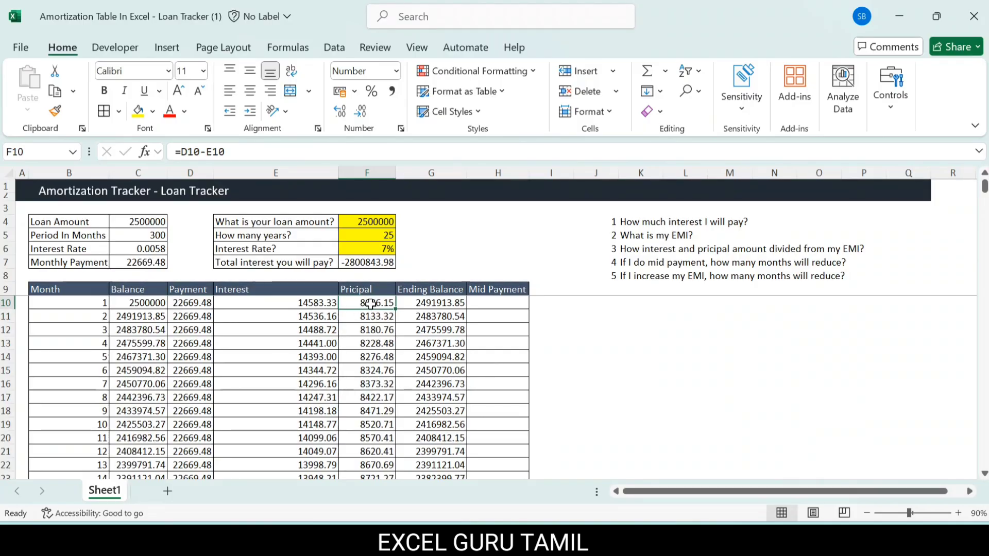
scroll(400, 427, "down", 20)
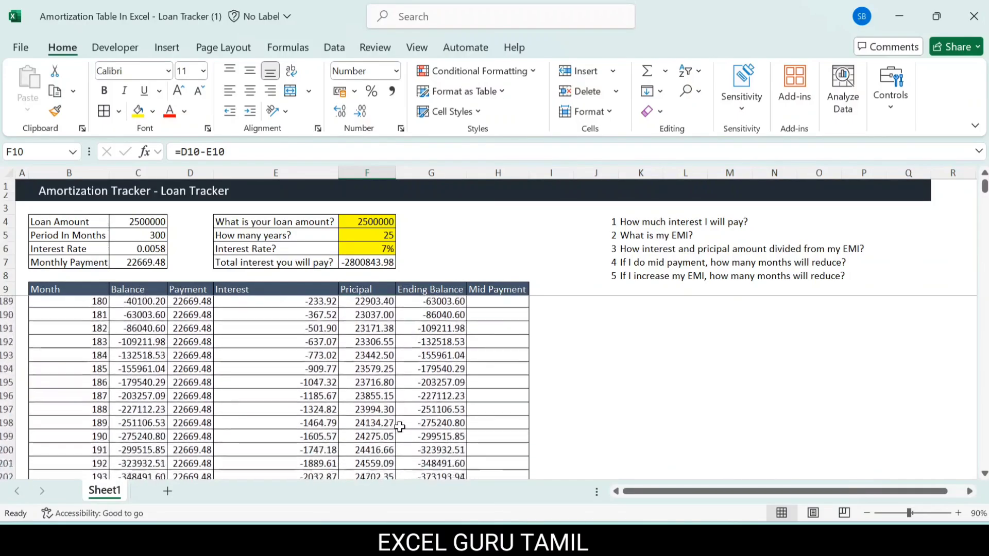
scroll(400, 427, "up", 4)
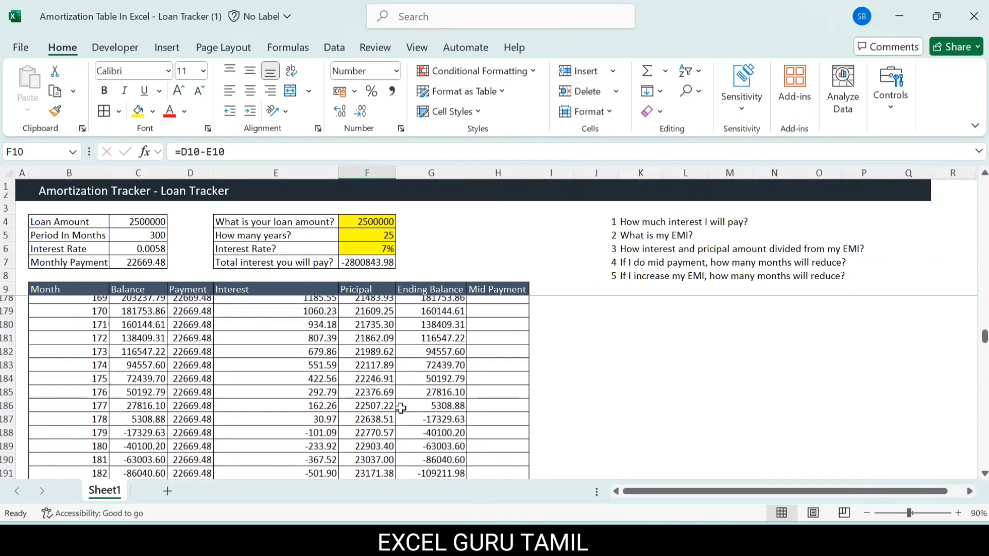
left_click(7, 406)
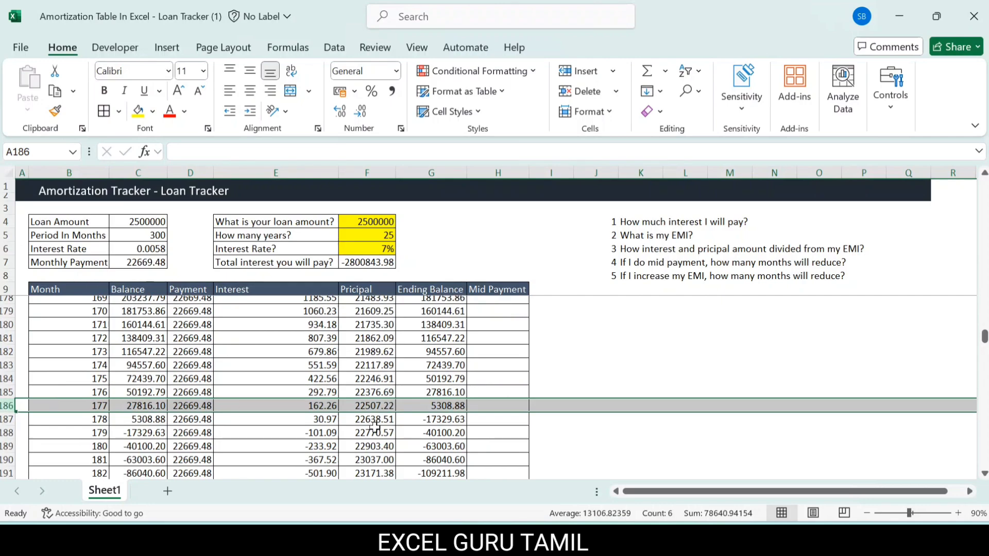
Step: Convert the payoff period to years by entering =177/12 in L182
left_click(689, 350)
type("=1")
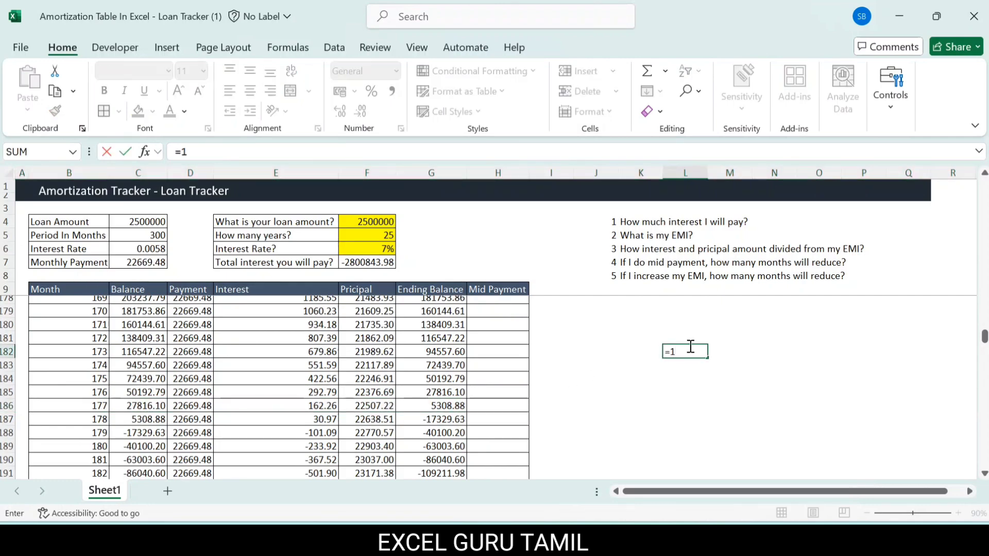
type("77/12")
key("Return")
left_click(693, 352)
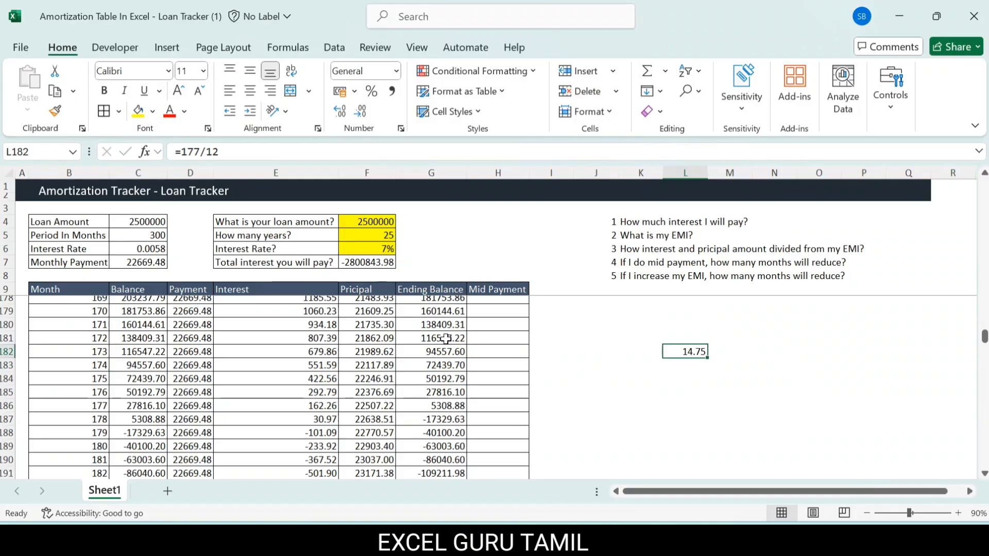
Step: Check the original loan term in F5 and total the interest paid up to month 178 by selecting the Interest column upward from E187
left_click(379, 237)
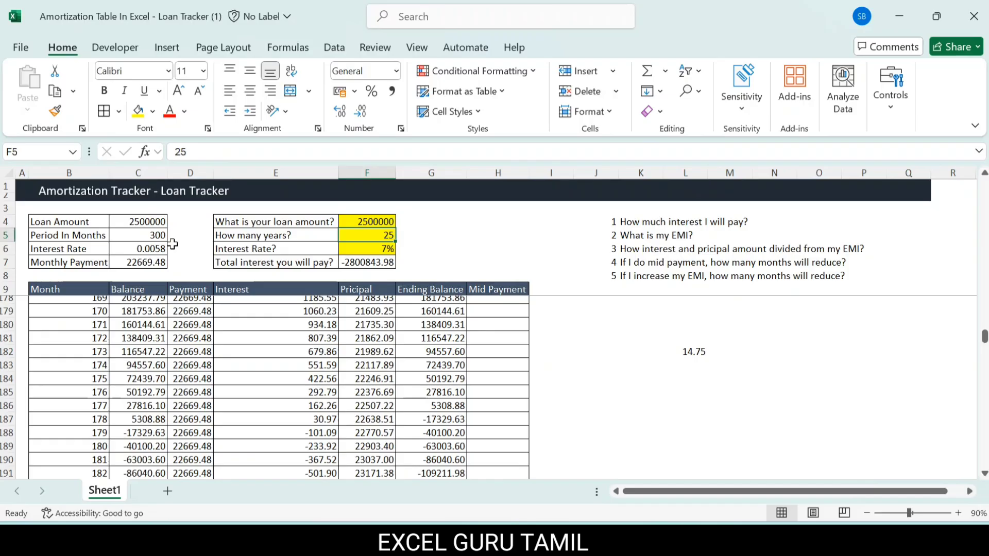
left_click(292, 421)
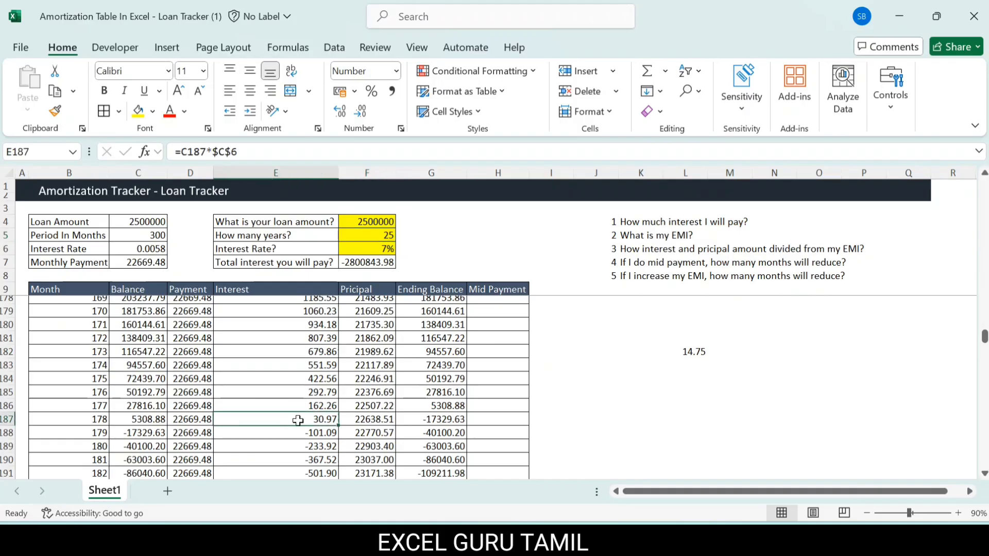
key("ctrl+shift+Up")
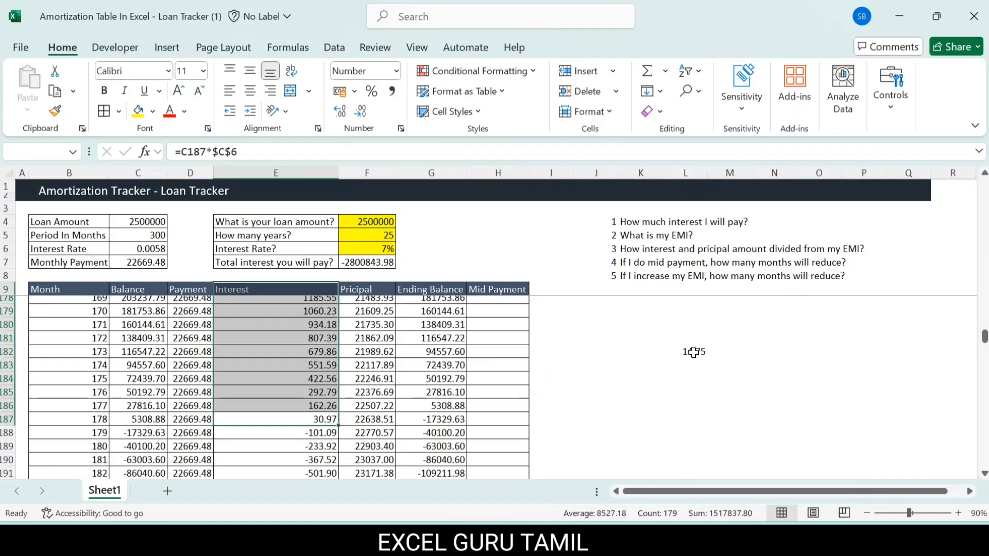
left_click(269, 324)
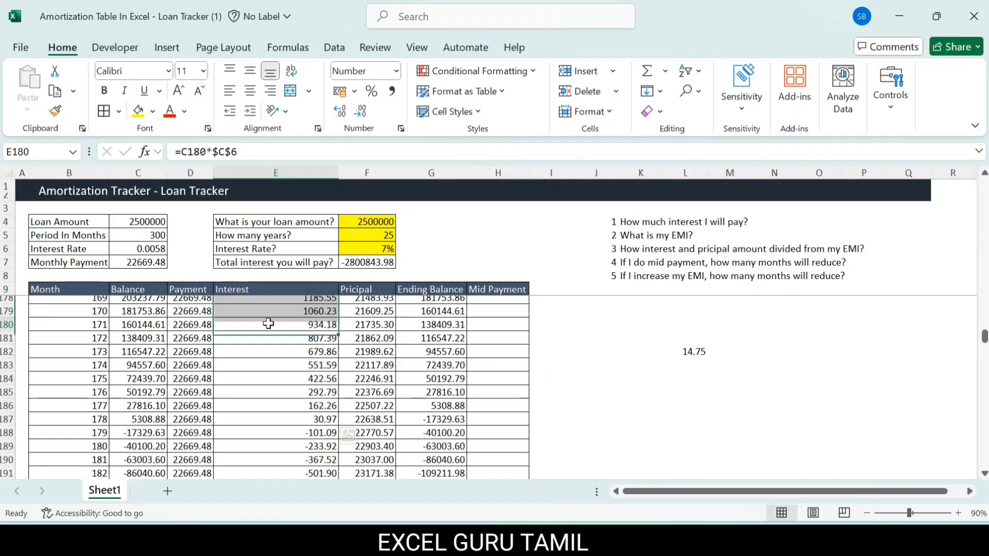
Step: Undo the years calculation in L182 and the 5000 increase to the monthly payment in C7
key("ctrl+z")
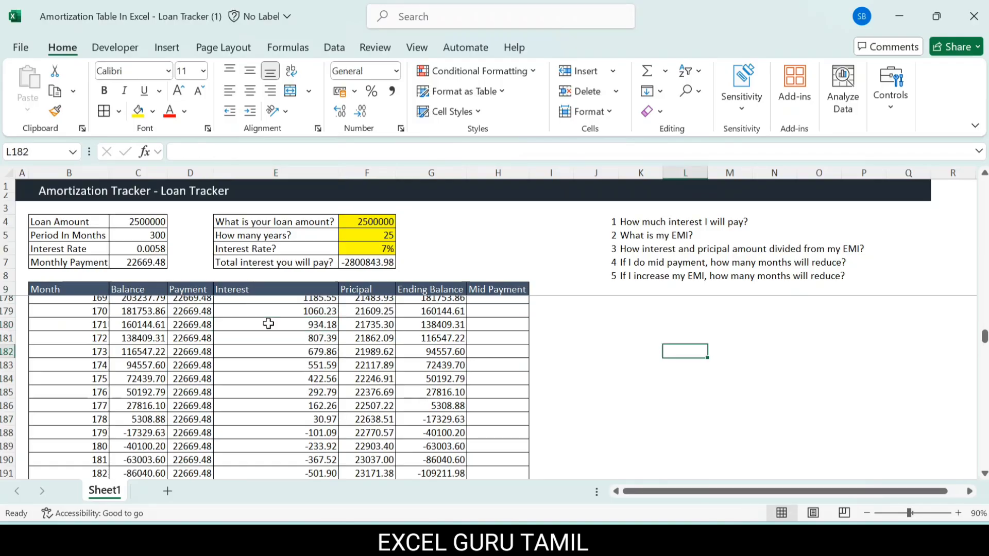
key("ctrl+z")
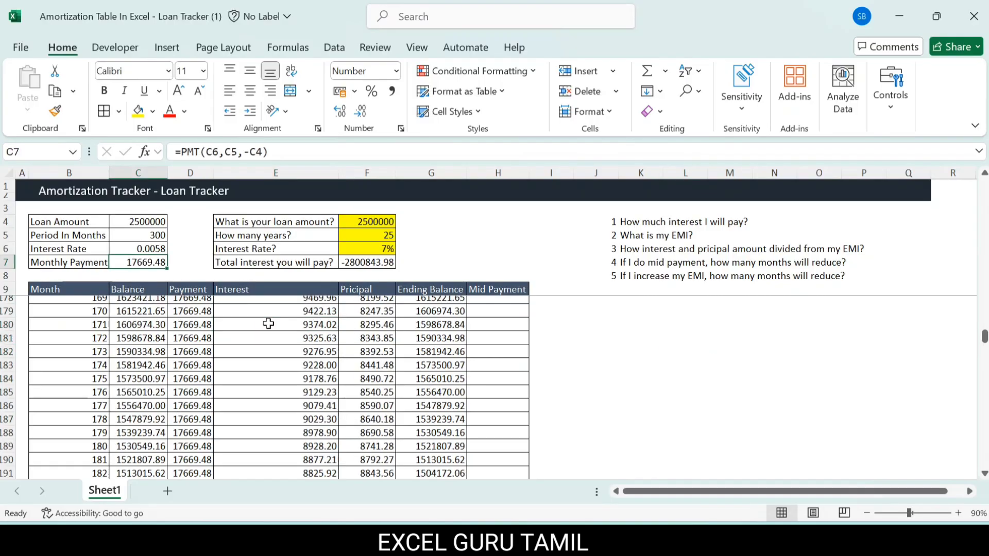
key("Up")
key("Down")
left_click(620, 306)
left_click(509, 260)
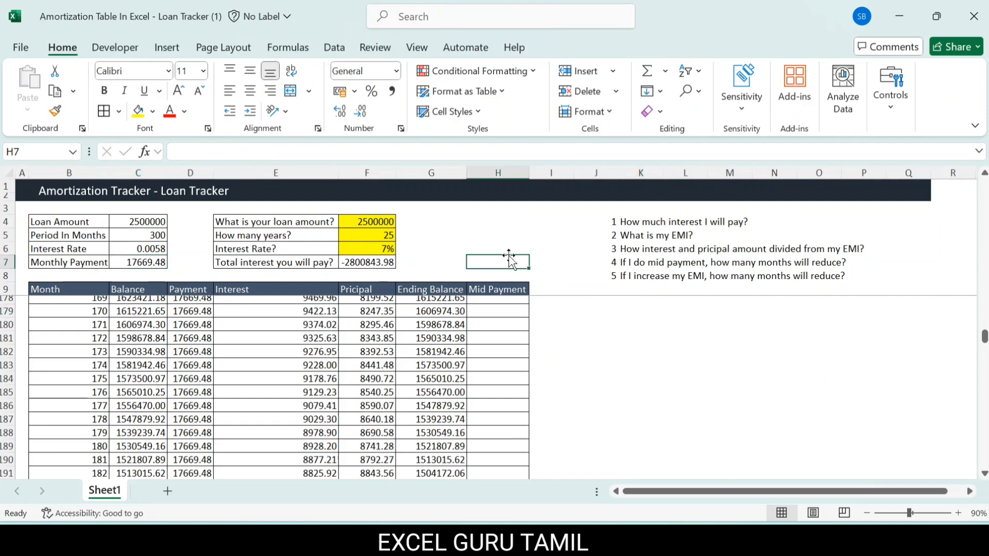